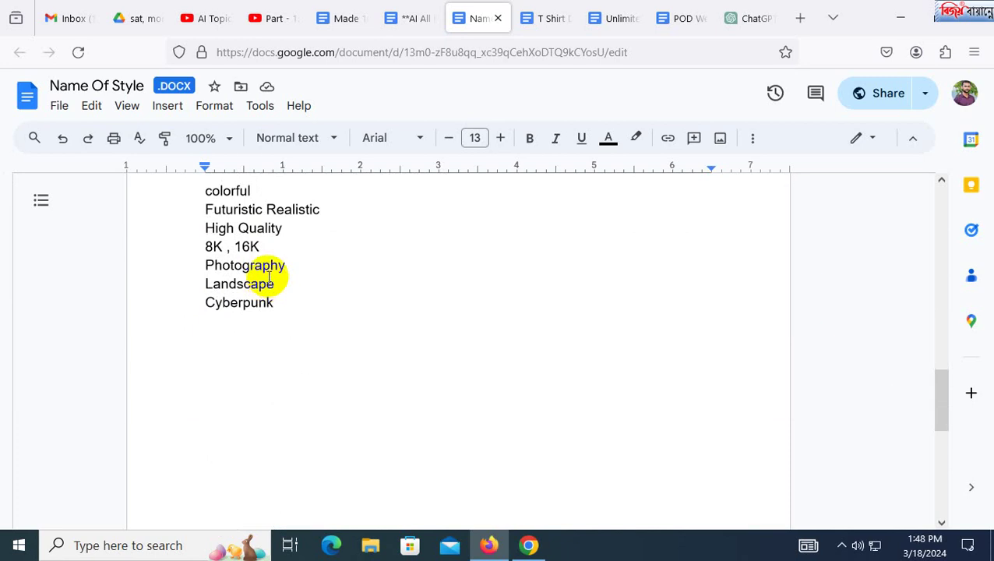
# Scroll the Name Of Style keyword lists, selecting the High Quality and Photorealistic keywords
pyautogui.scroll(2, 268, 304)
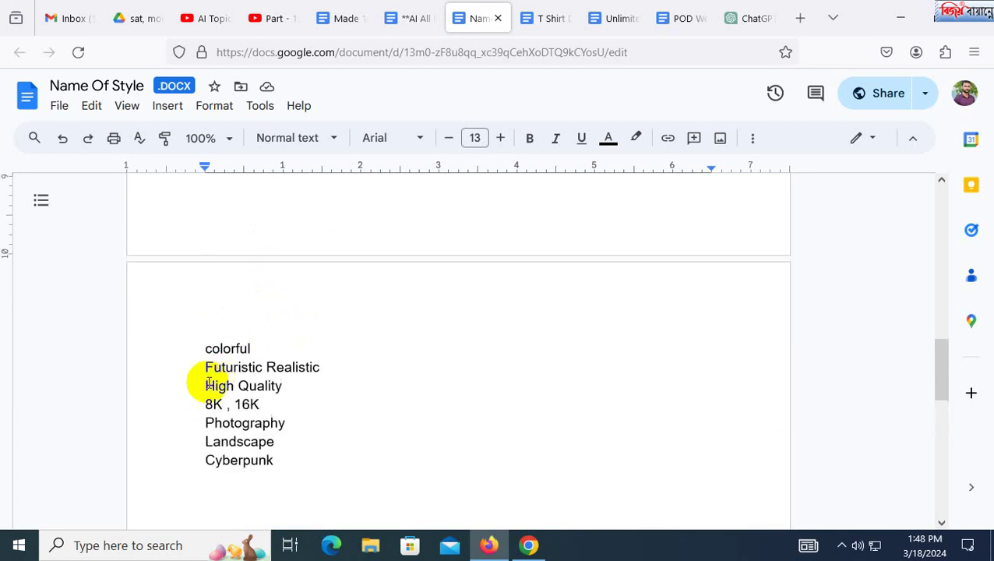
pyautogui.moveTo(207, 384); pyautogui.dragTo(268, 381)
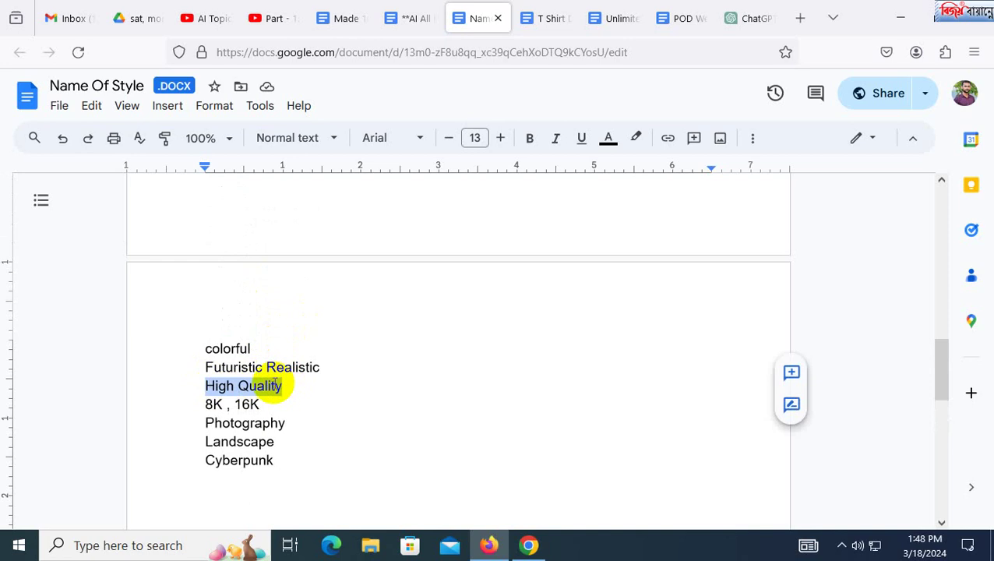
pyautogui.scroll(1, 250, 406)
pyautogui.click(217, 426)
pyautogui.doubleClick(249, 223)
pyautogui.scroll(2, 330, 272)
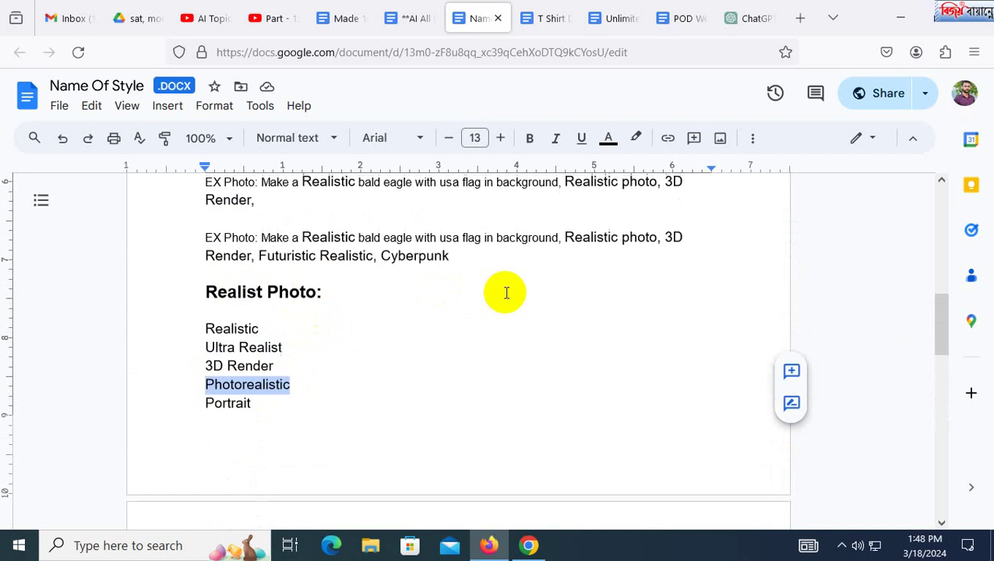
pyautogui.scroll(-5, 506, 292)
pyautogui.scroll(1, 510, 300)
# Look over the Image Upscale links in the AI All Resources document
pyautogui.click(411, 14)
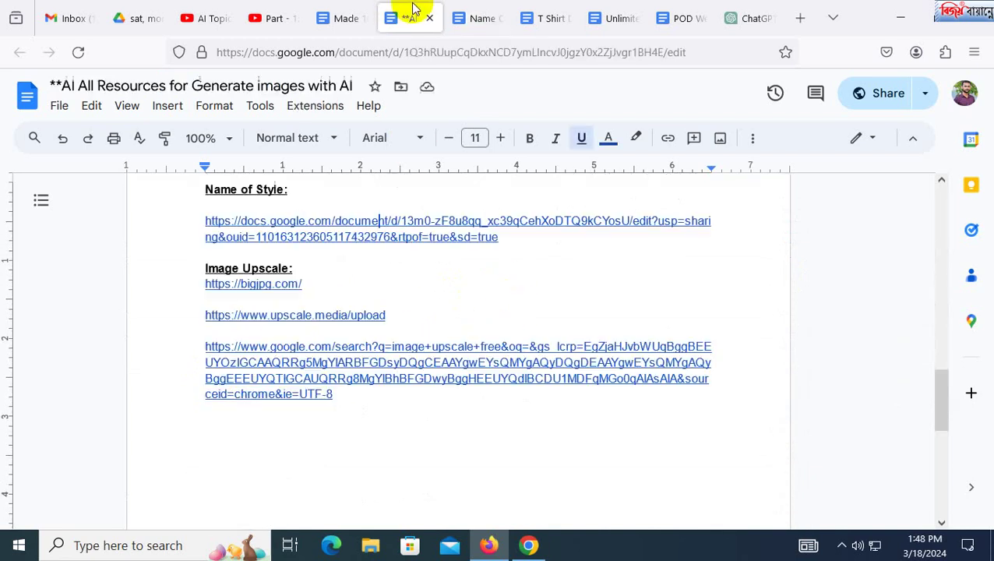
pyautogui.scroll(-3, 359, 343)
pyautogui.scroll(3, 535, 346)
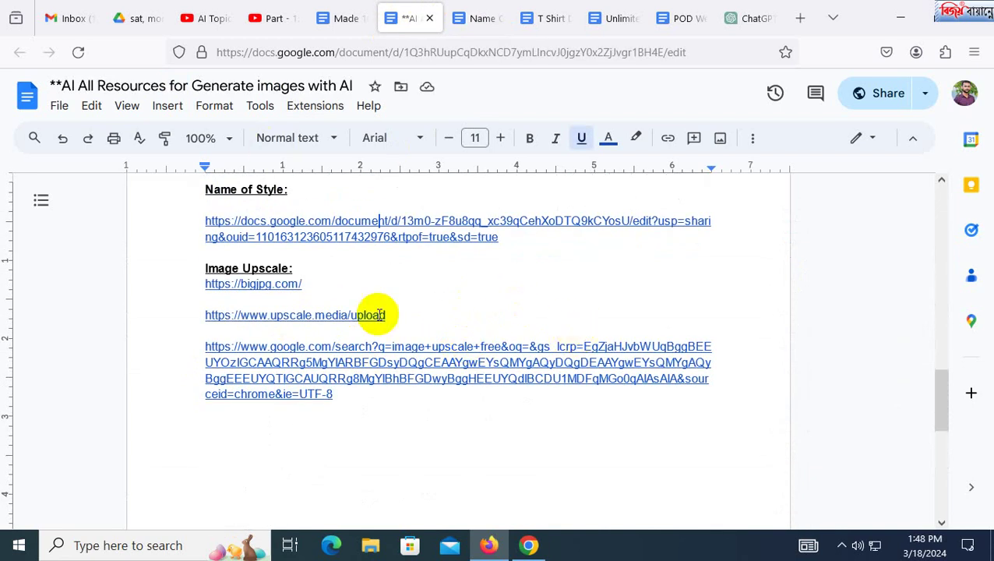
pyautogui.moveTo(335, 395); pyautogui.dragTo(168, 289)
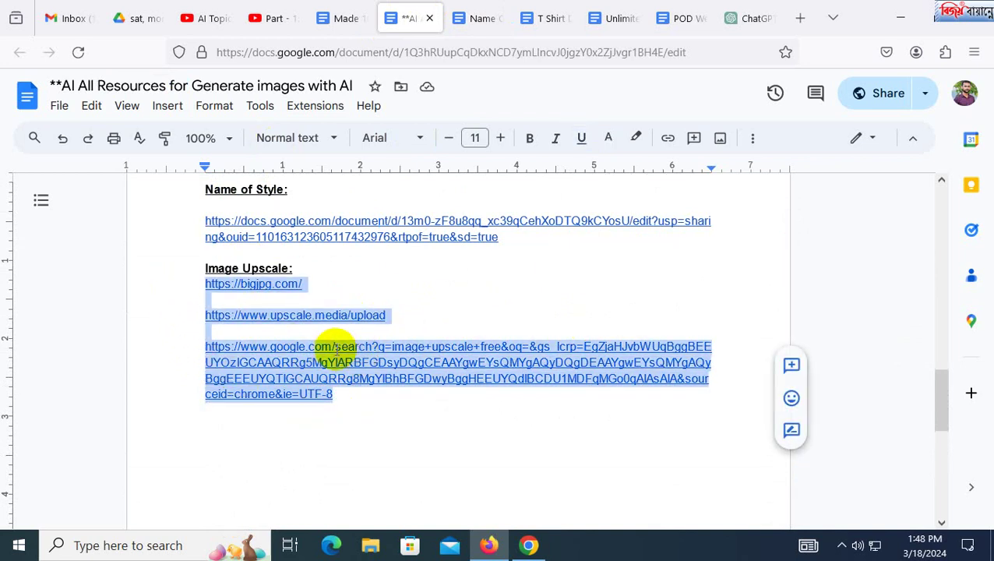
pyautogui.click(283, 284)
pyautogui.press('Up')
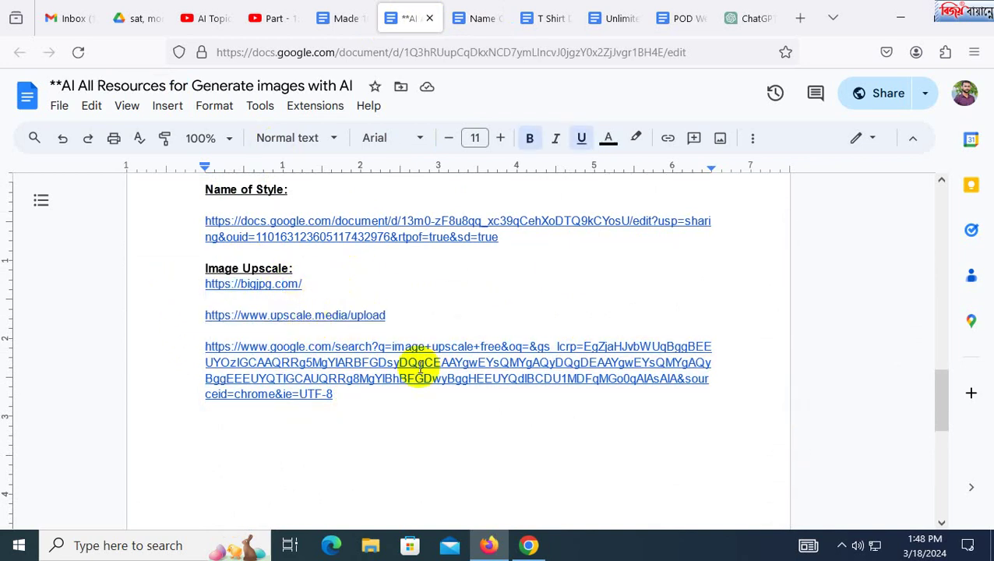
pyautogui.scroll(10, 362, 327)
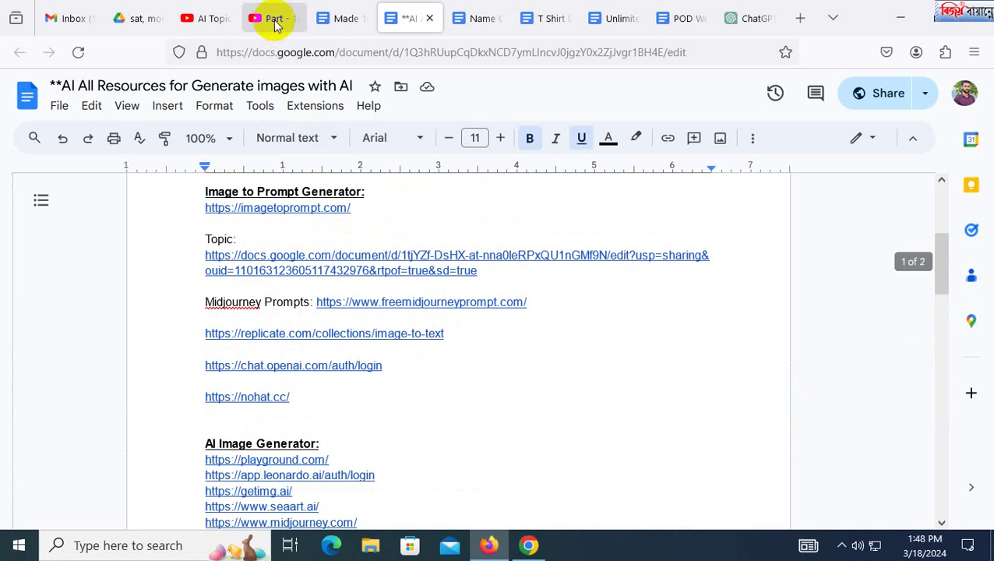
# Check the YouTube video page, then cycle through the document tabs to T Shirt Design
pyautogui.click(274, 24)
pyautogui.scroll(-2, 171, 342)
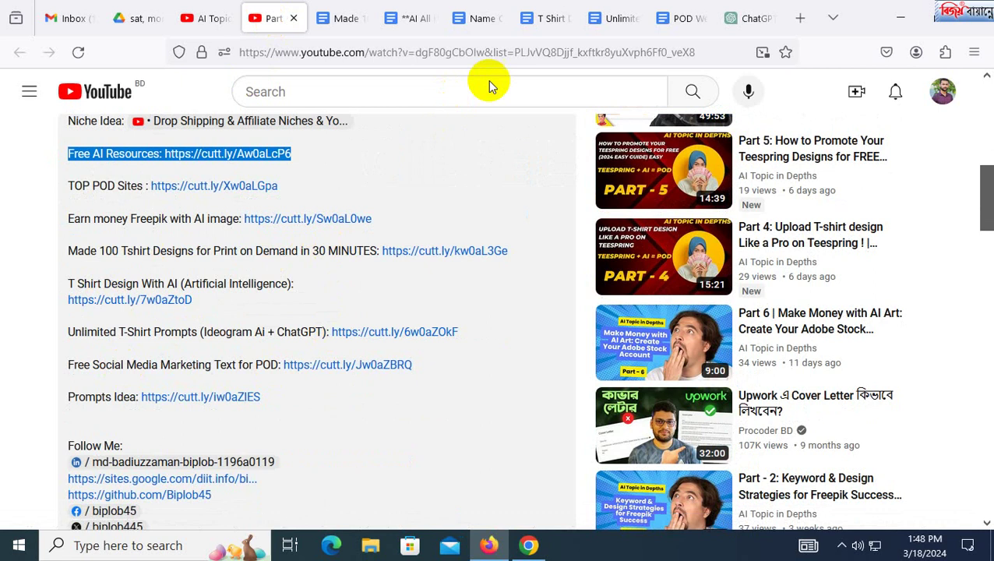
pyautogui.click(405, 18)
pyautogui.click(469, 12)
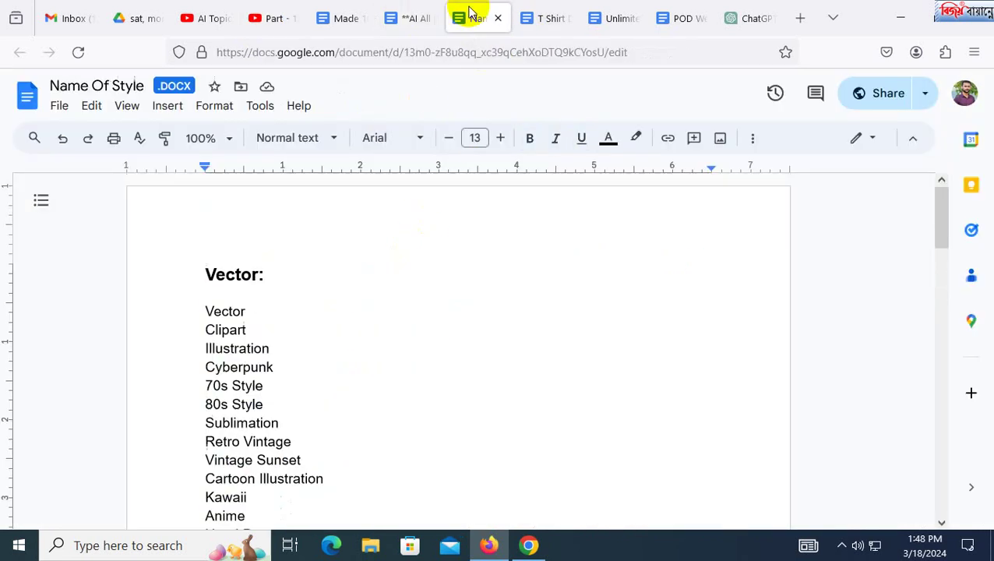
pyautogui.click(534, 18)
# Send ChatGPT the 2d flat illustration t-shirt formula paragraph from the prompts document
pyautogui.click(607, 9)
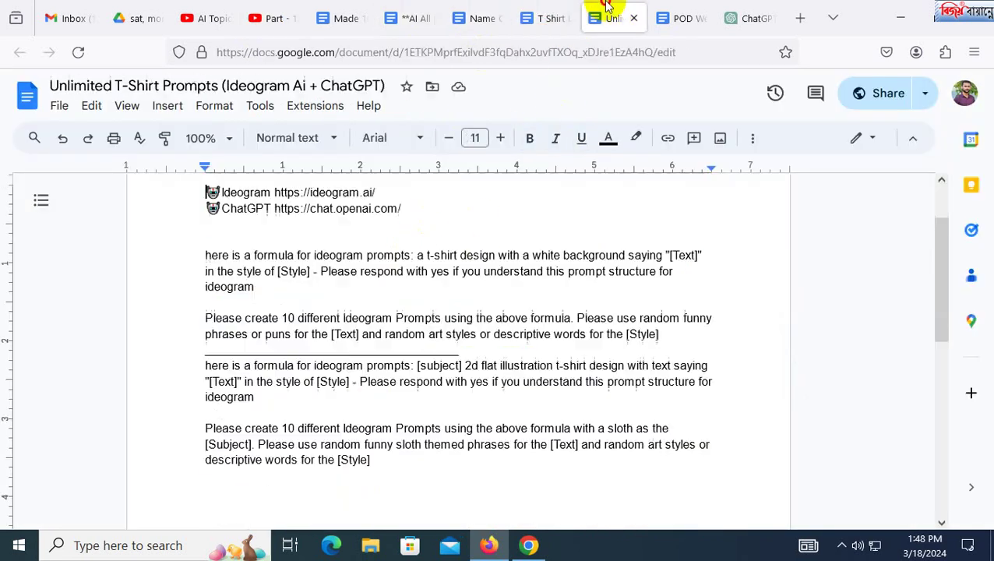
pyautogui.moveTo(201, 369); pyautogui.dragTo(256, 397)
pyautogui.hotkey('ctrl', 'c')
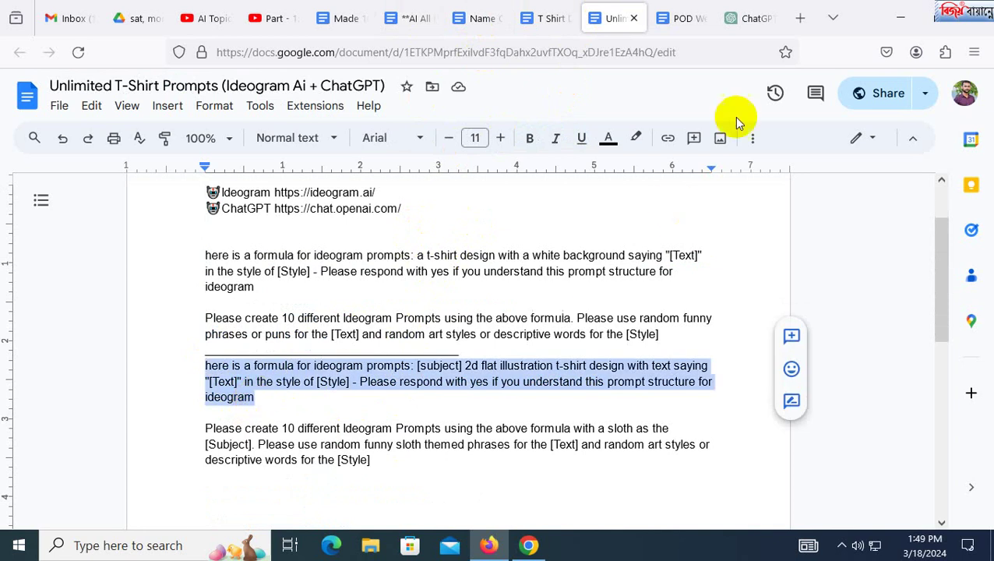
pyautogui.click(759, 11)
pyautogui.click(447, 487)
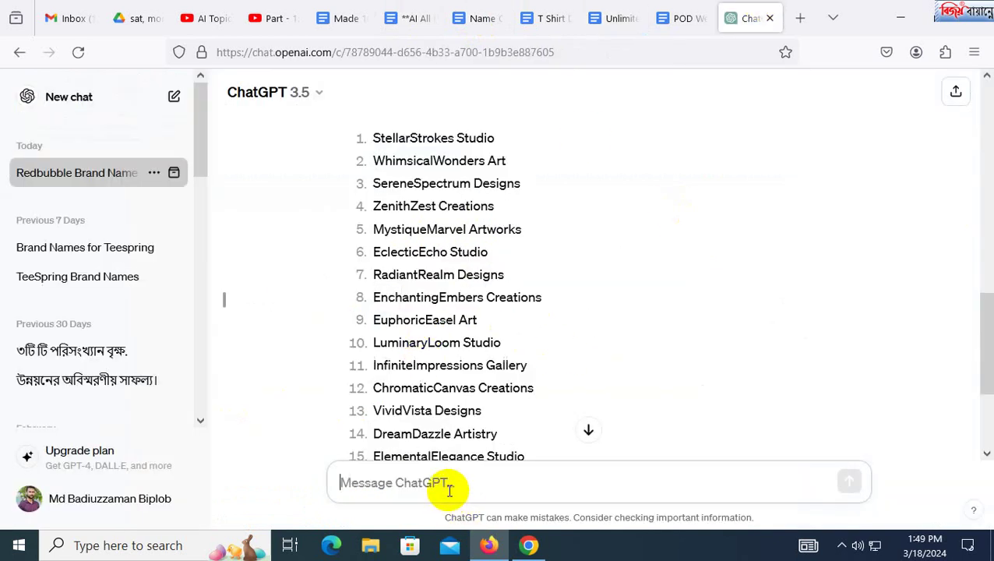
pyautogui.hotkey('ctrl', 'v')
pyautogui.press('Return')
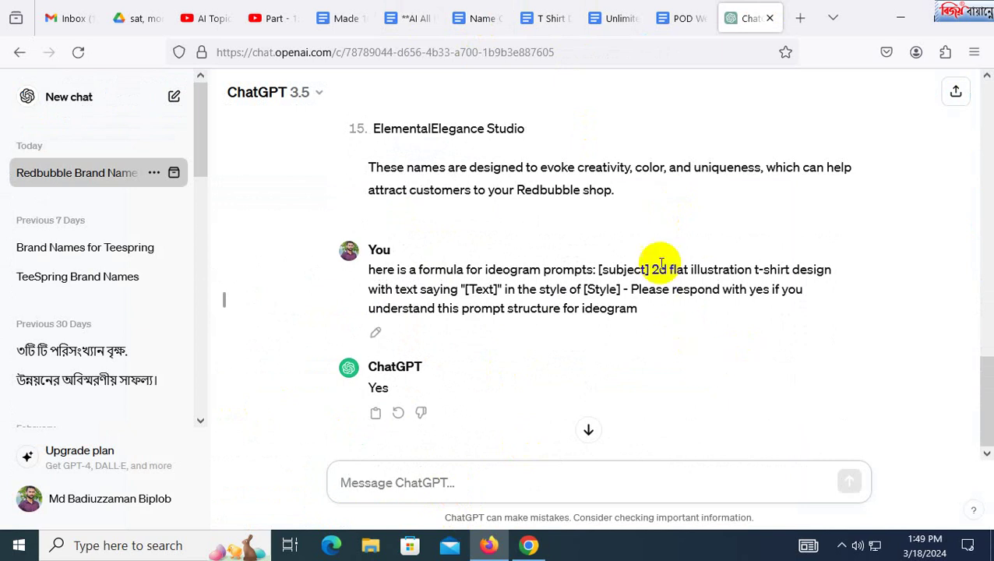
pyautogui.moveTo(659, 270); pyautogui.dragTo(781, 271)
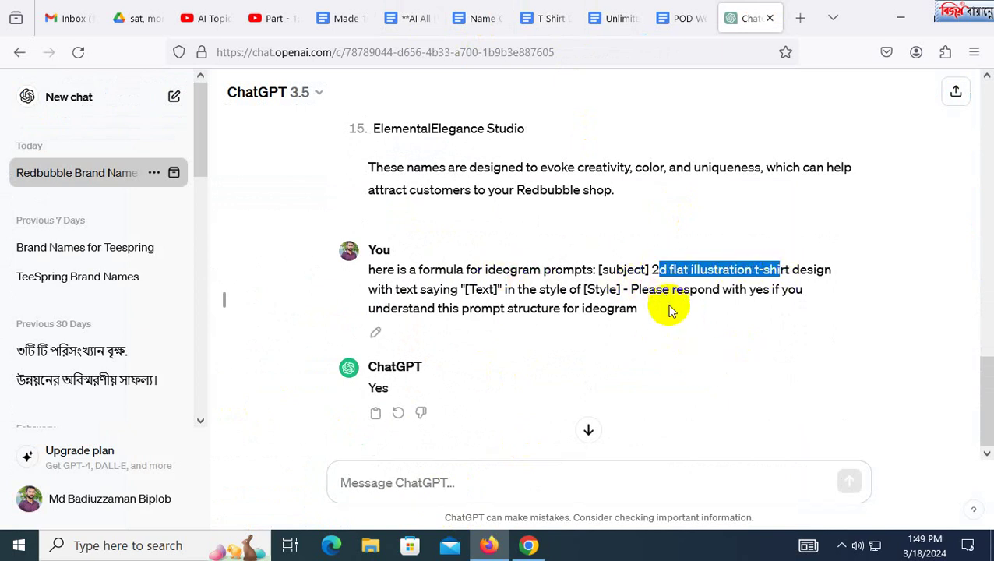
# Copy the sloth request paragraph from the Unlimited T-Shirt Prompts document
pyautogui.click(622, 11)
pyautogui.click(207, 429)
pyautogui.keyDown('shift'); pyautogui.click(370, 460); pyautogui.keyUp('shift')
pyautogui.hotkey('ctrl', 'c')
pyautogui.click(736, 18)
# Paste the sloth request, replacing both 'sloth' with 'goat' and 'funny' with 'vintage'
pyautogui.click(447, 483)
pyautogui.hotkey('ctrl', 'v')
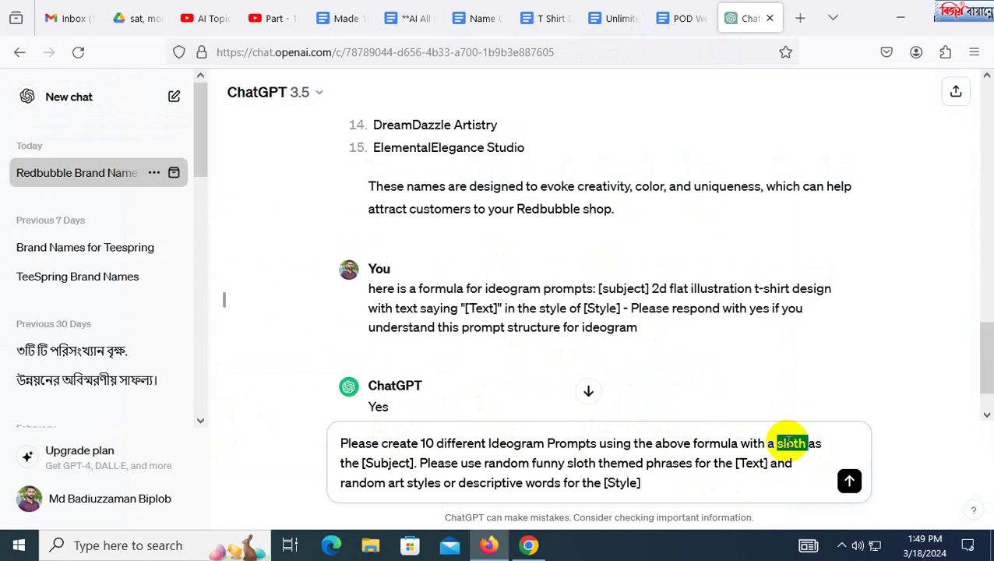
pyautogui.write('goa')
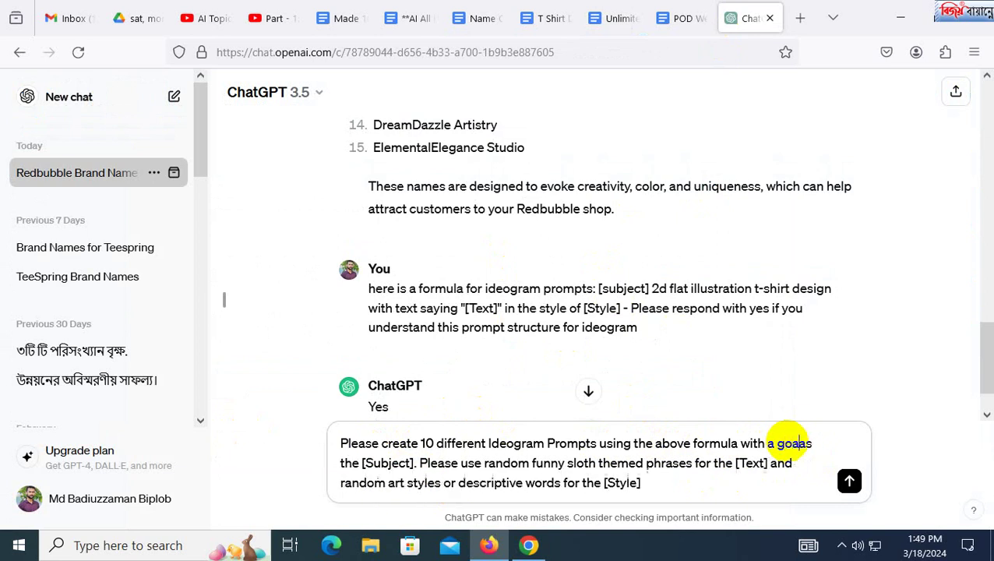
pyautogui.press('Right')
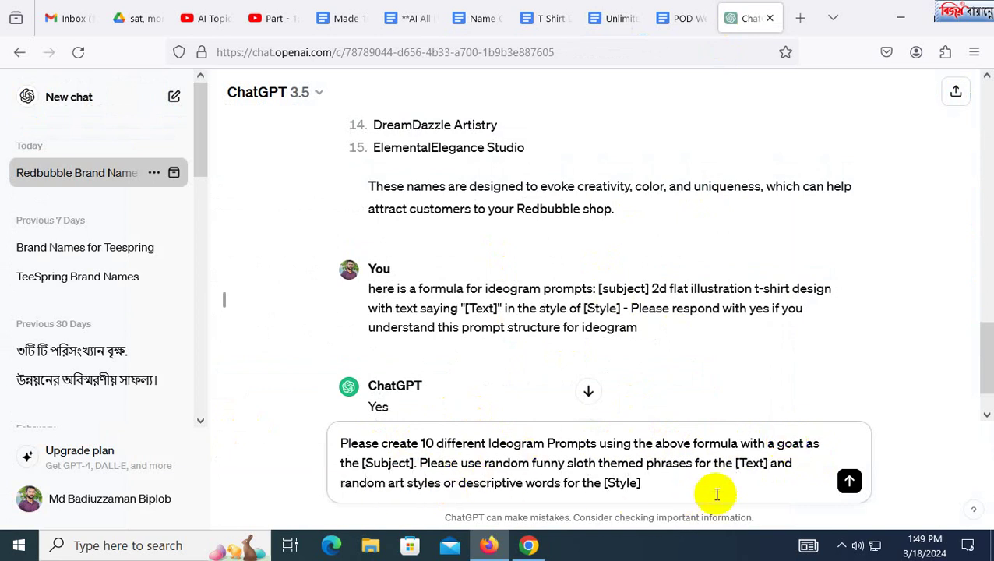
pyautogui.write('goat')
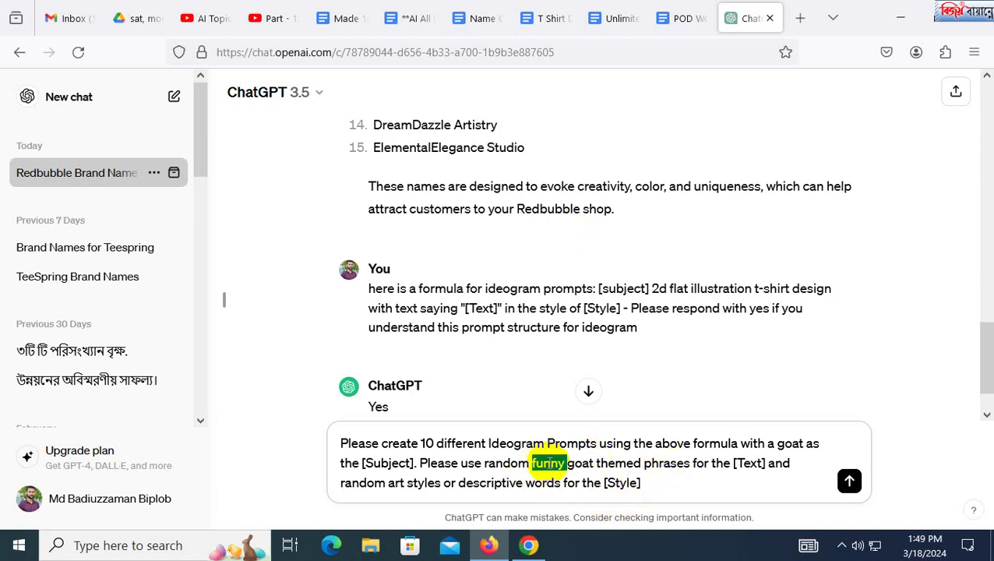
pyautogui.write('vintage')
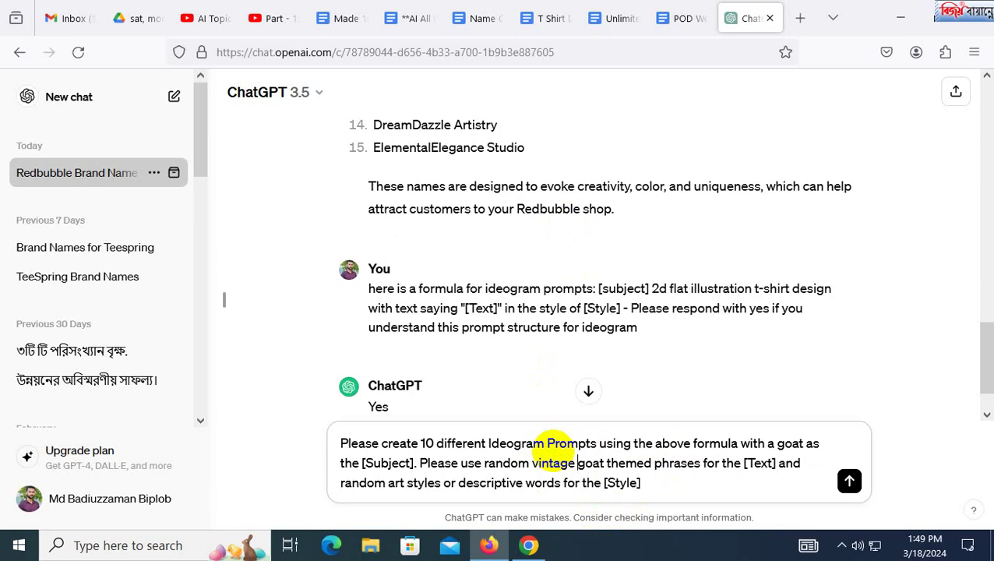
# Replace 'vintage' with 'Vector' in the draft, using the Name Of Style keyword
pyautogui.click(476, 18)
pyautogui.scroll(-2, 226, 374)
pyautogui.scroll(2, 257, 314)
pyautogui.doubleClick(230, 314)
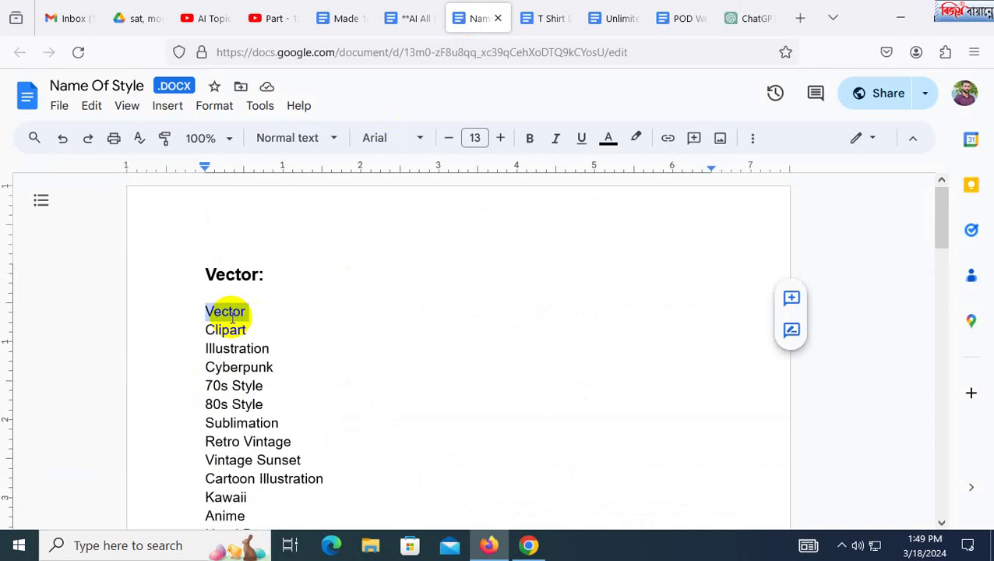
pyautogui.click(743, 18)
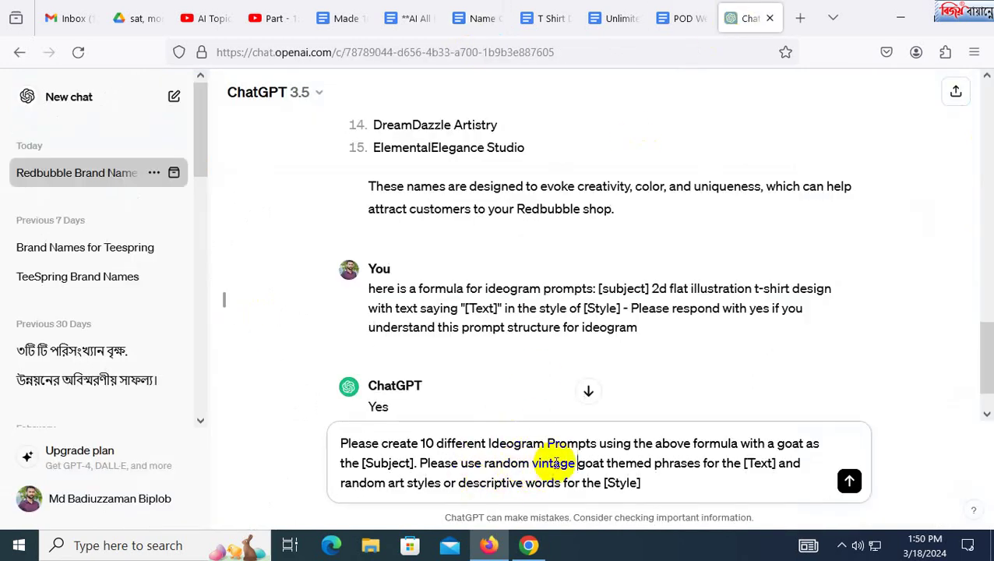
pyautogui.write('Vector')
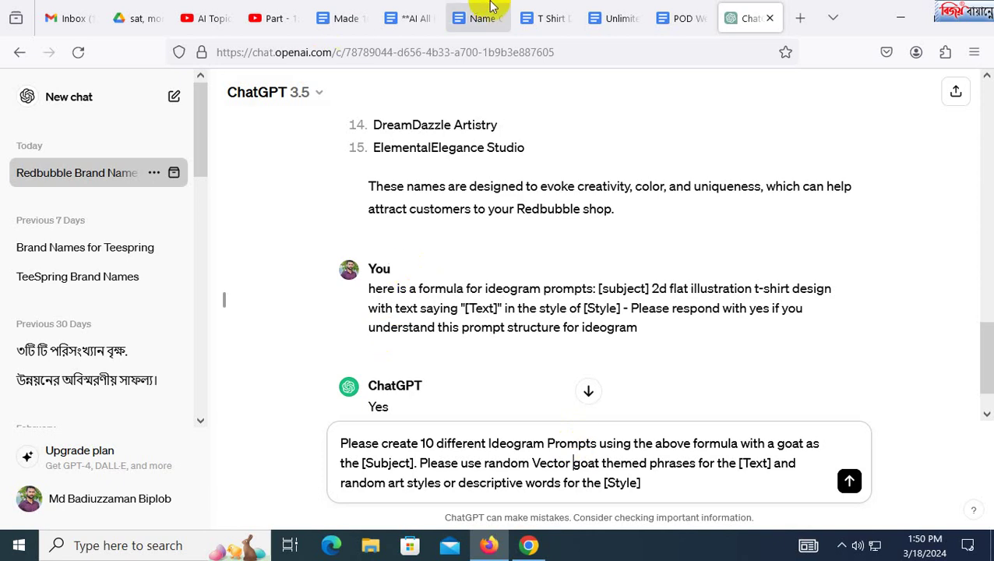
# Cycle through the document and YouTube tabs, then select 'goat' in the ChatGPT draft
pyautogui.click(403, 6)
pyautogui.click(458, 11)
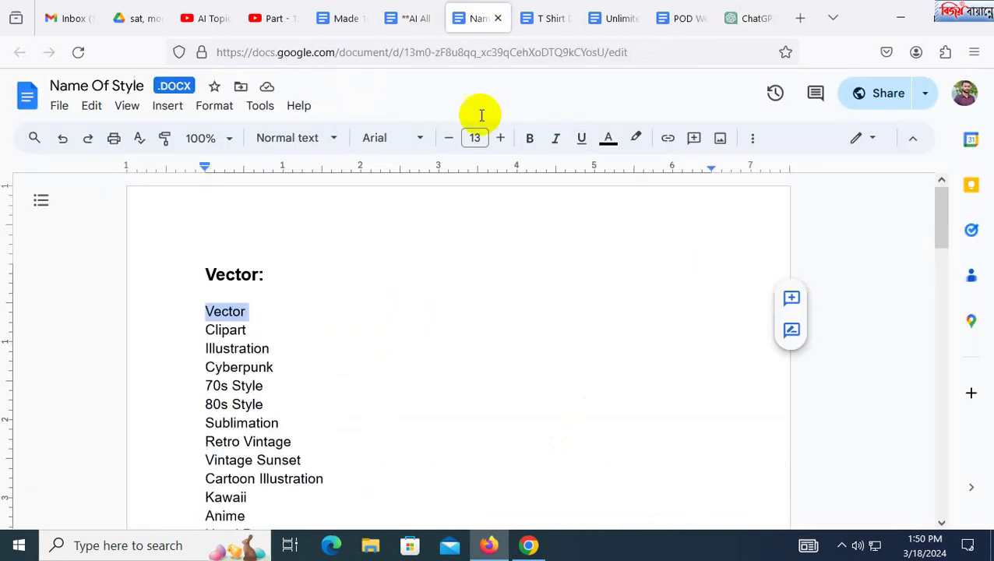
pyautogui.click(547, 9)
pyautogui.click(599, 11)
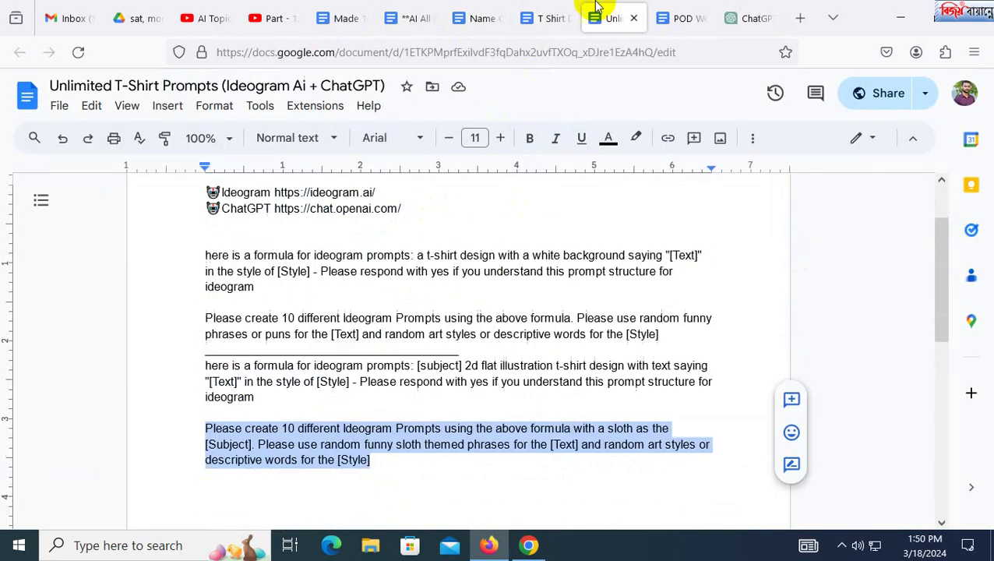
pyautogui.click(277, 12)
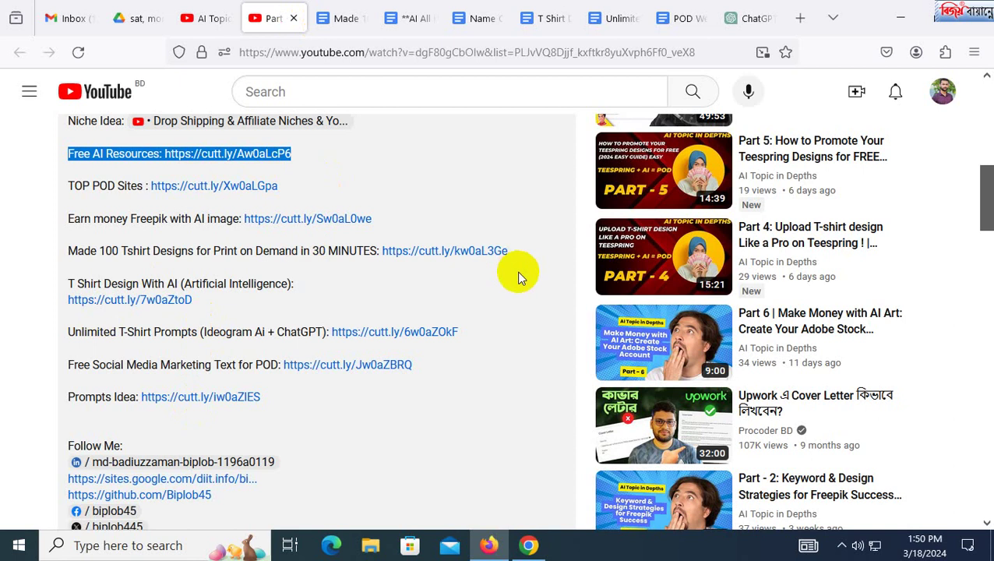
pyautogui.click(749, 16)
pyautogui.doubleClick(585, 465)
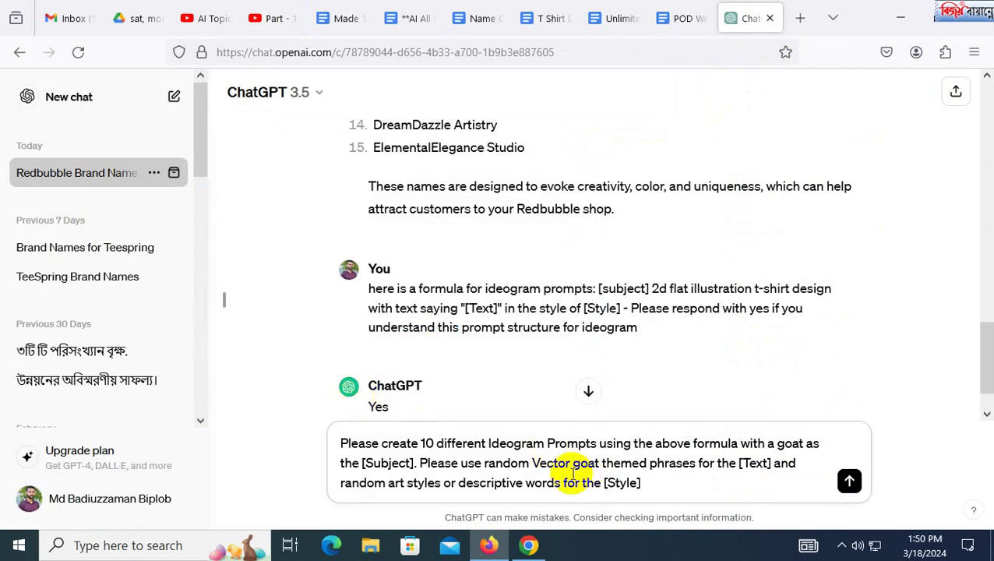
# Send the goat prompt request and select the Goat Goals prompt in the reply
pyautogui.click(848, 481)
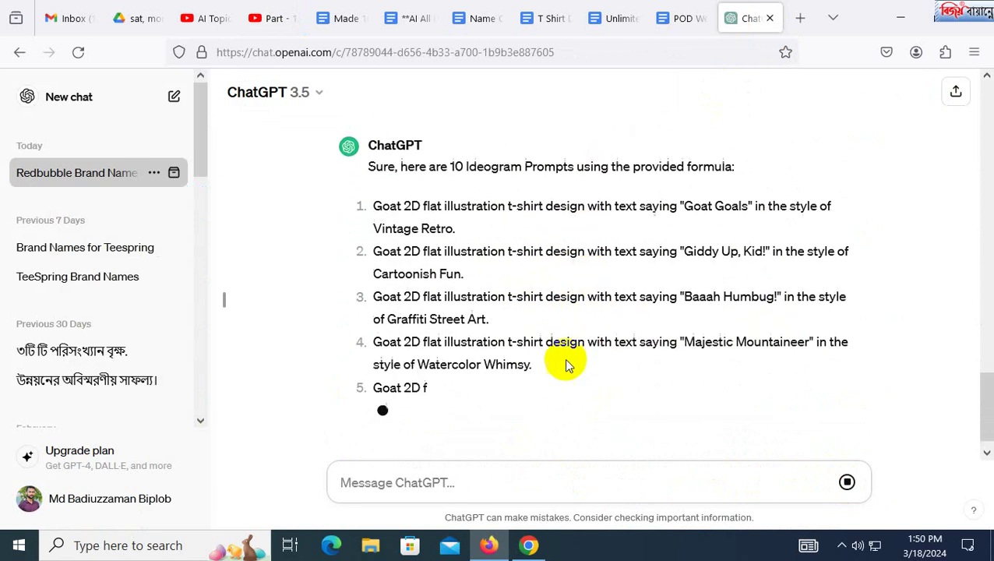
pyautogui.scroll(1, 577, 272)
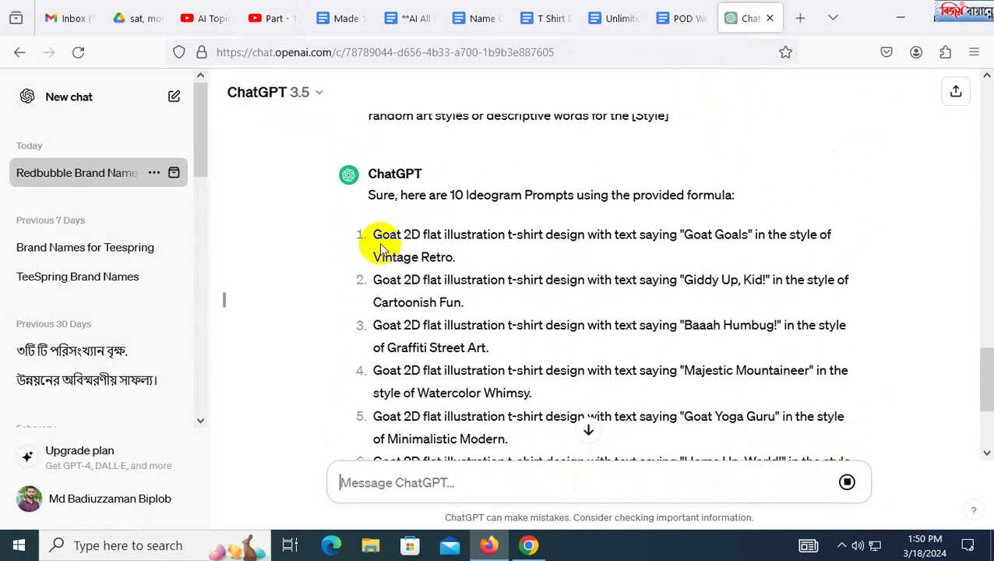
pyautogui.moveTo(373, 233); pyautogui.dragTo(473, 262)
pyautogui.hotkey('ctrl', 'c')
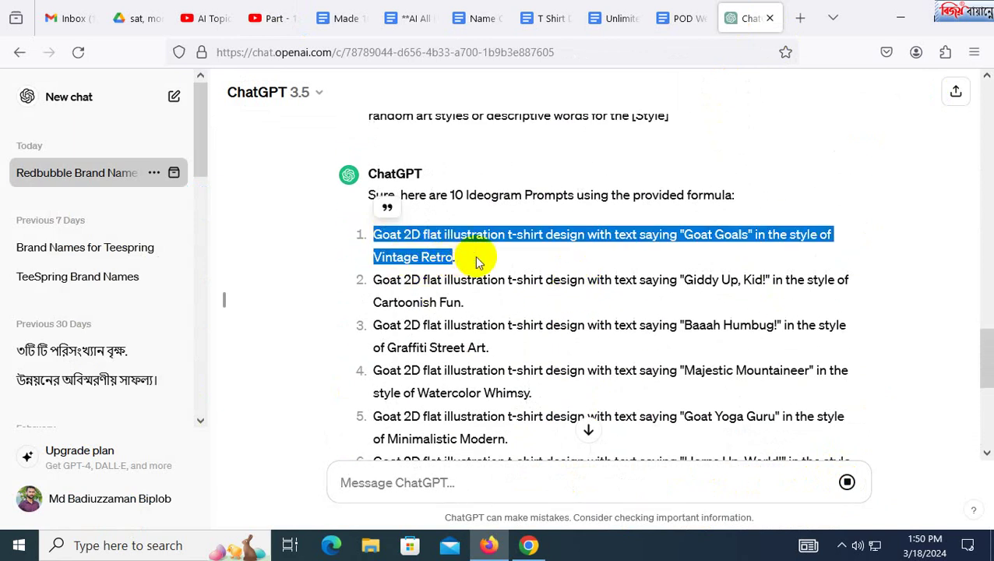
# Reload Leonardo.Ai's image generation page in Chrome, then show the YouTube playlists page
pyautogui.click(530, 545)
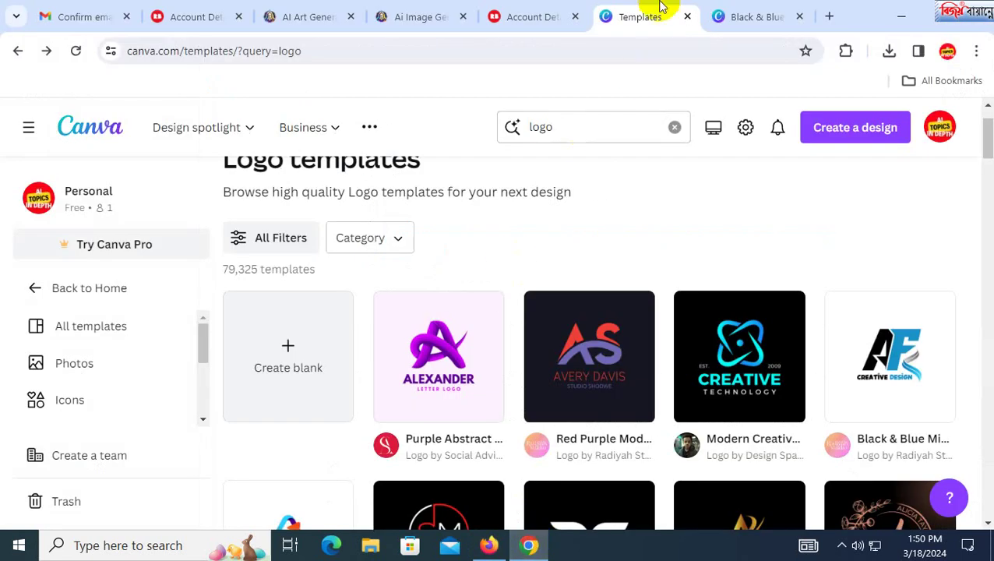
pyautogui.click(296, 11)
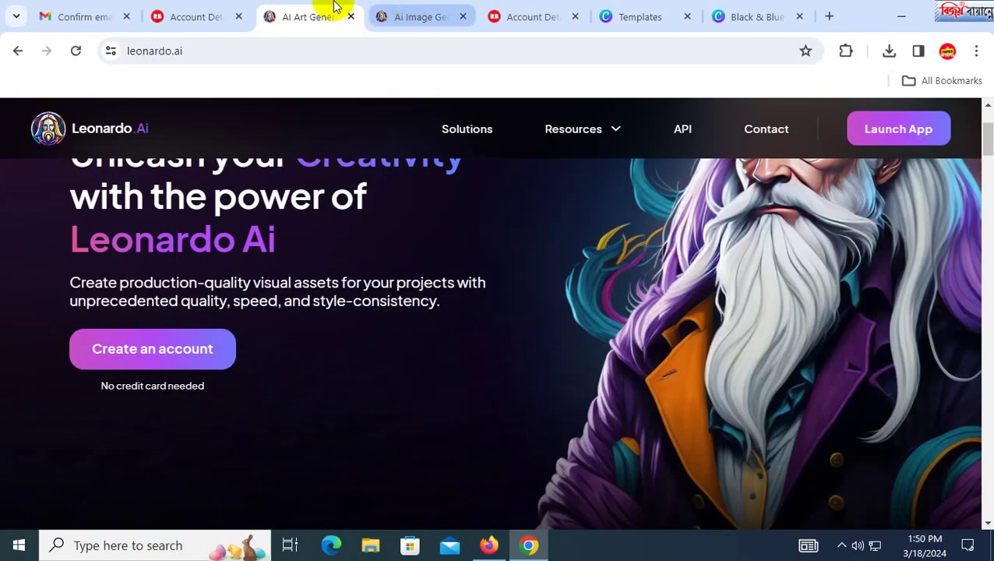
pyautogui.click(424, 8)
pyautogui.click(566, 282)
pyautogui.click(502, 539)
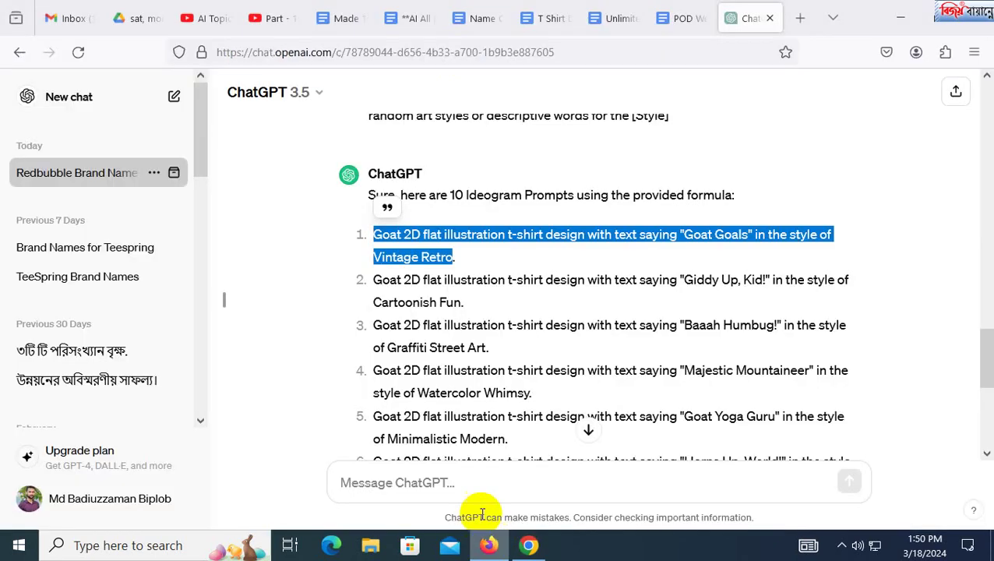
pyautogui.click(209, 11)
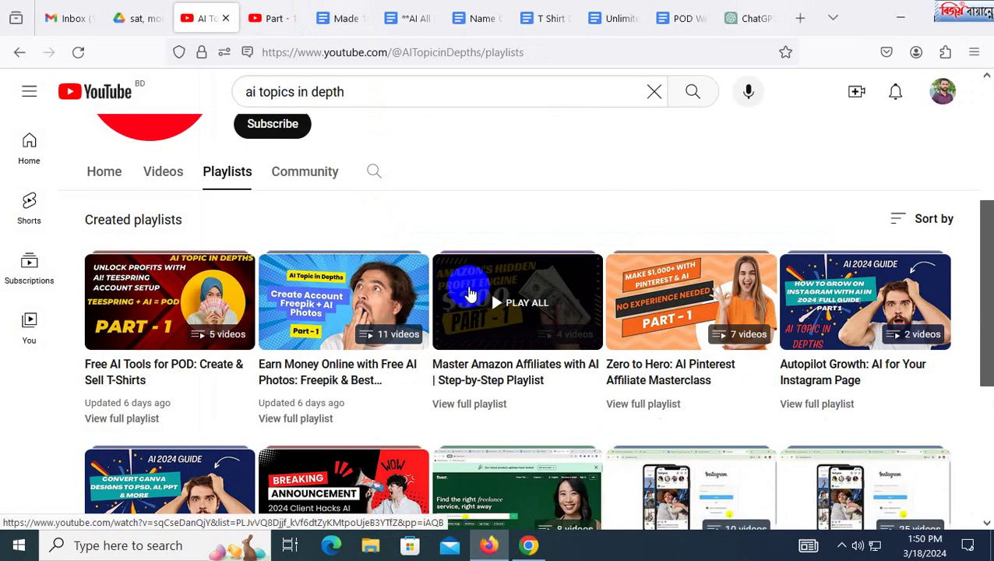
# Open the Powerful AI tools playlist and play the AI 2024 Guide video
pyautogui.scroll(-4, 469, 292)
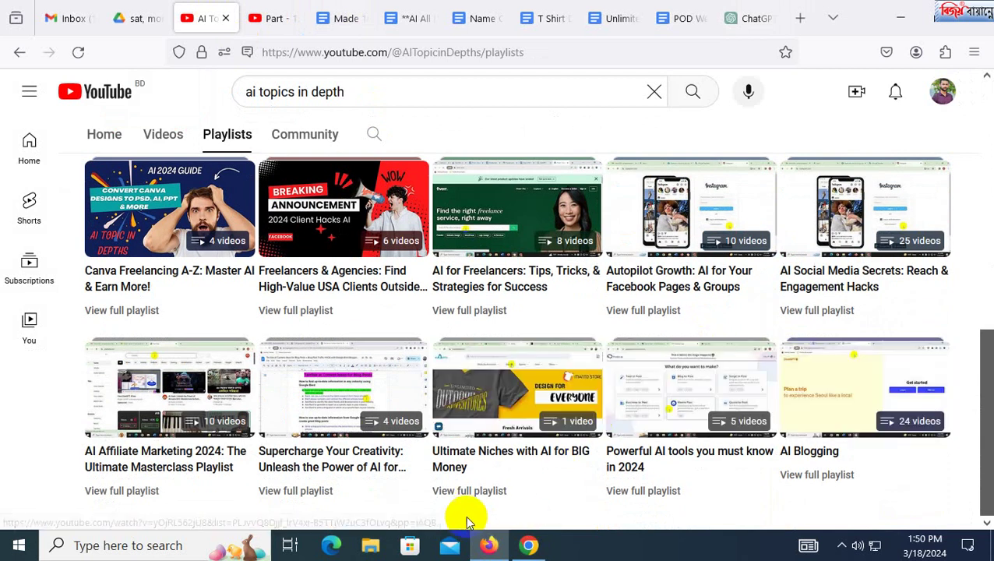
pyautogui.click(736, 417)
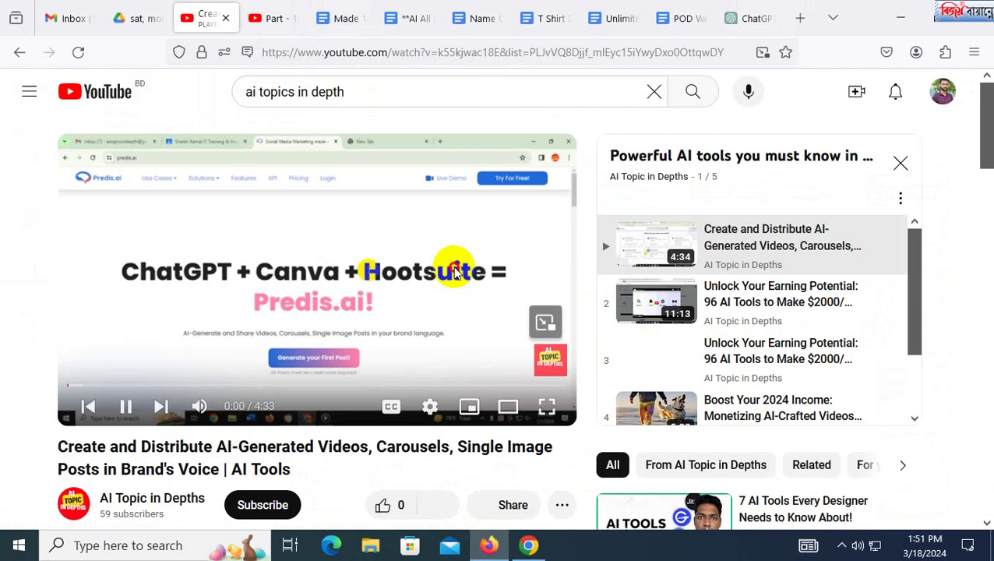
pyautogui.click(455, 271)
pyautogui.scroll(-1, 788, 299)
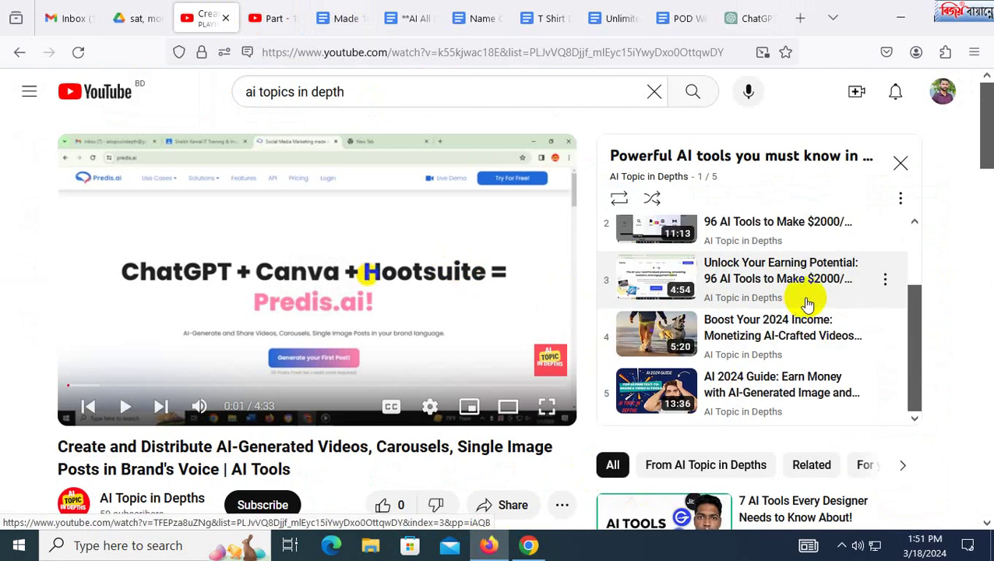
pyautogui.click(794, 394)
# Expand the video description and scroll through its AI tool links before returning to ChatGPT
pyautogui.scroll(-3, 327, 327)
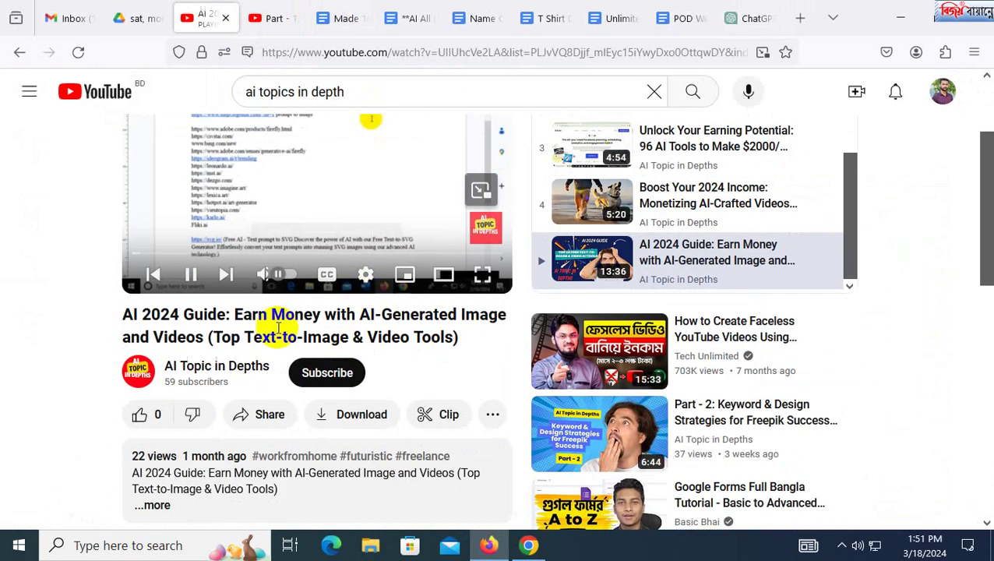
pyautogui.scroll(-2, 193, 355)
pyautogui.click(154, 330)
pyautogui.scroll(-1, 376, 352)
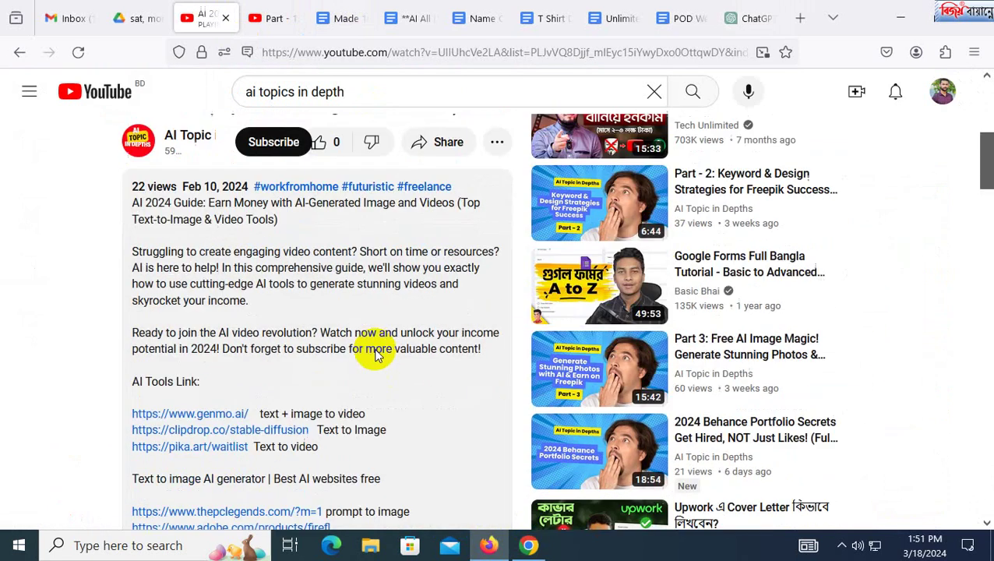
pyautogui.scroll(-3, 376, 352)
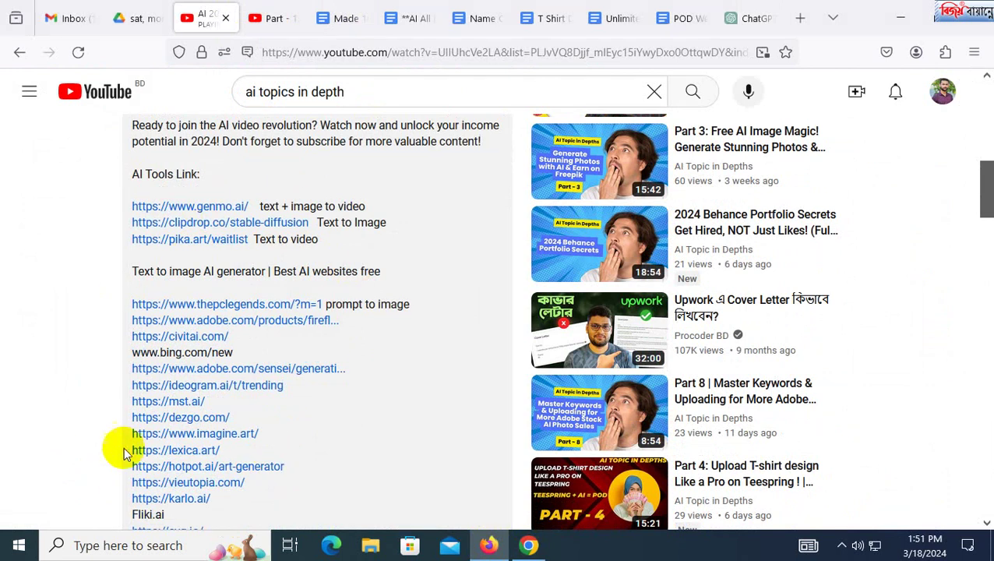
pyautogui.scroll(-1, 228, 476)
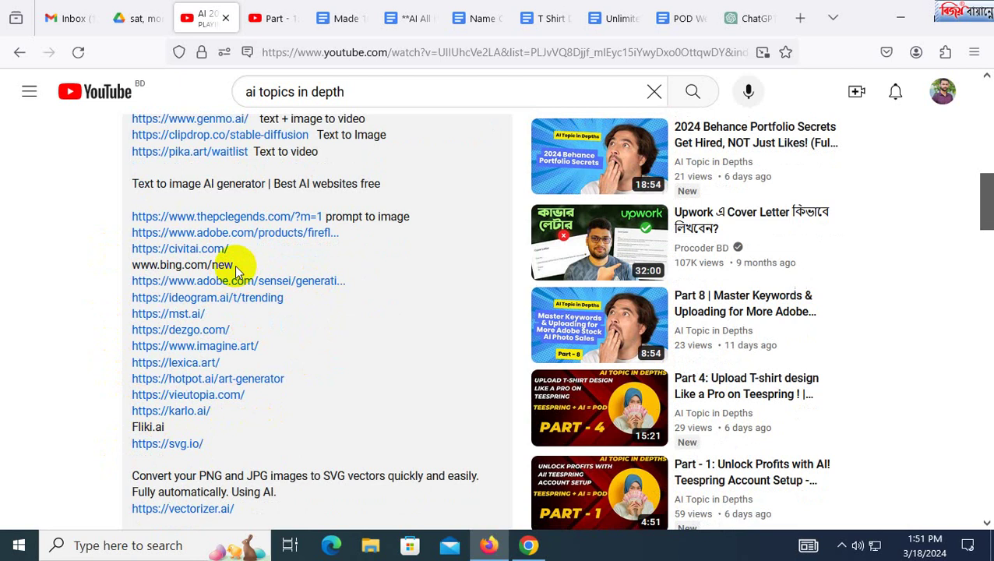
pyautogui.scroll(1, 236, 260)
pyautogui.scroll(-1, 215, 370)
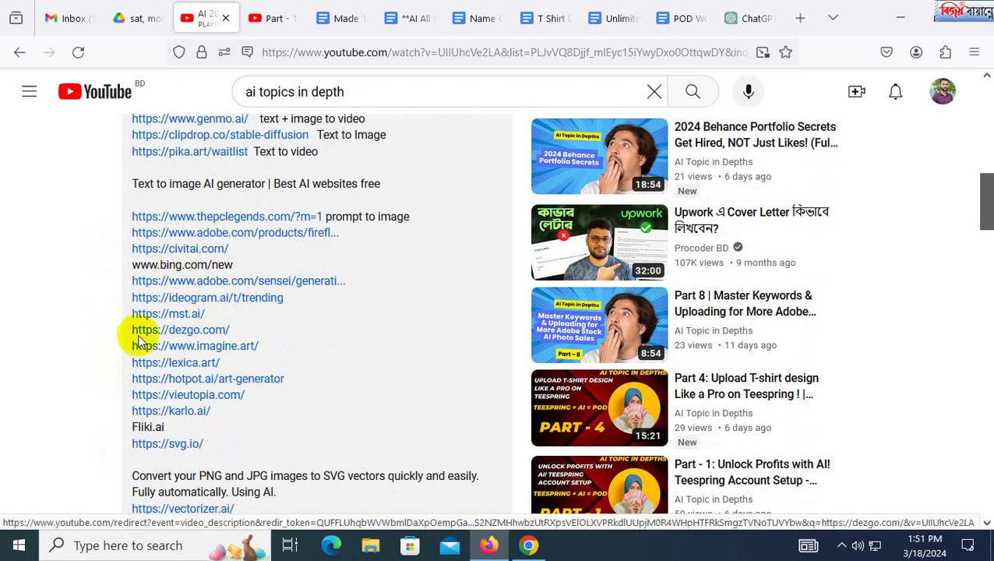
pyautogui.scroll(-2, 138, 358)
pyautogui.scroll(3, 235, 266)
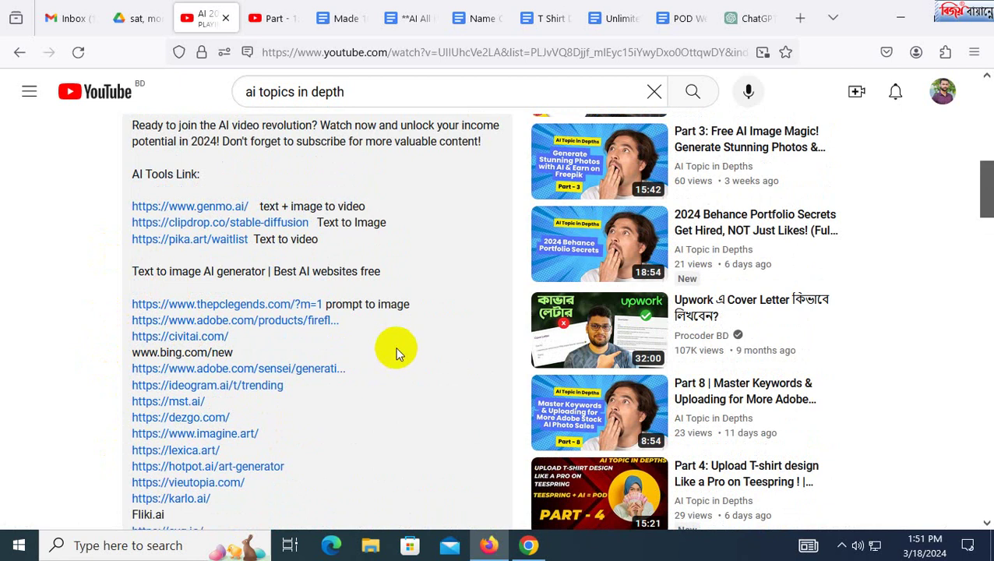
pyautogui.click(742, 8)
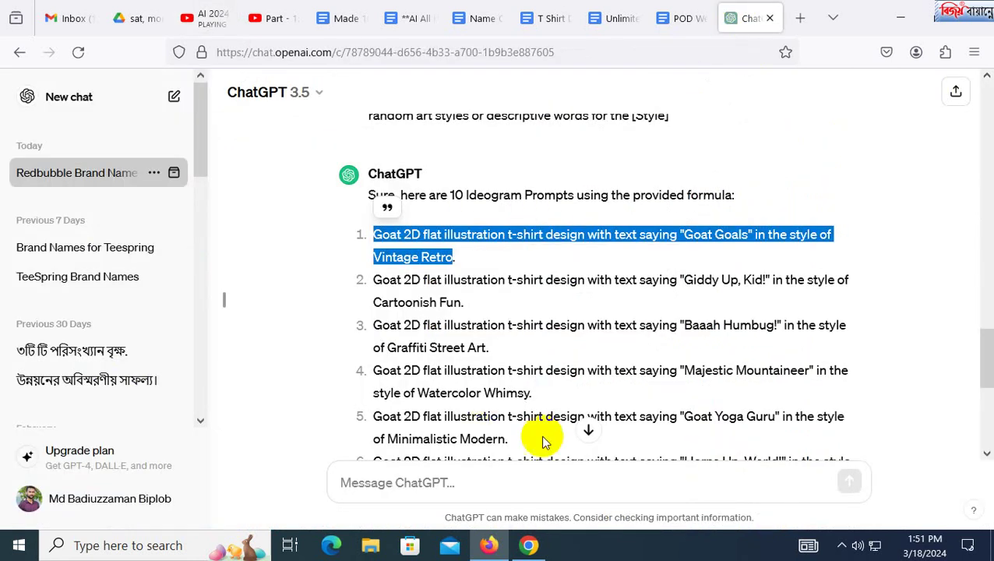
# Paste the Goat Goals Vintage Retro prompt, choose 1024 × 768 and 2 images, and generate
pyautogui.click(528, 545)
pyautogui.click(376, 198)
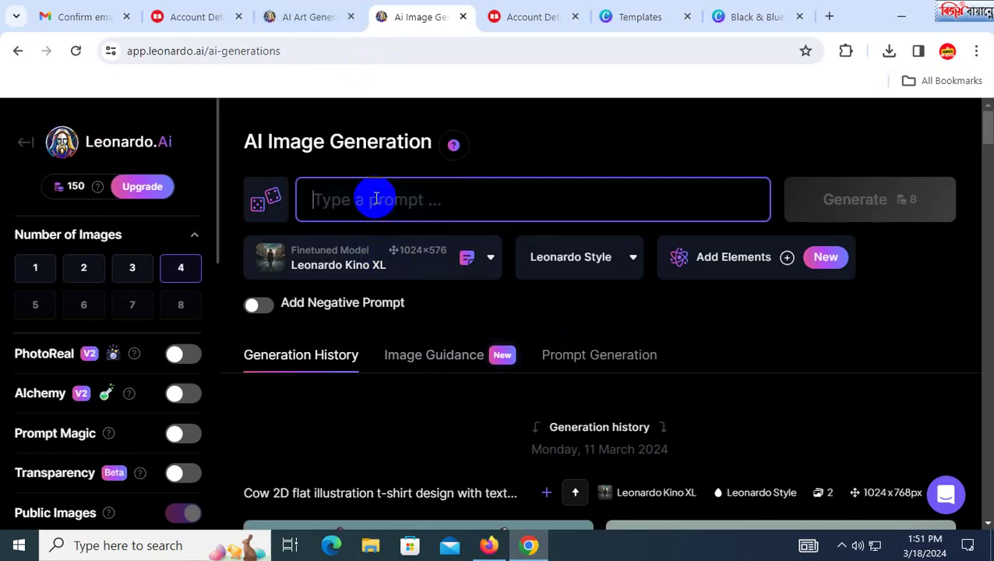
pyautogui.hotkey('ctrl', 'v')
pyautogui.scroll(-4, 122, 310)
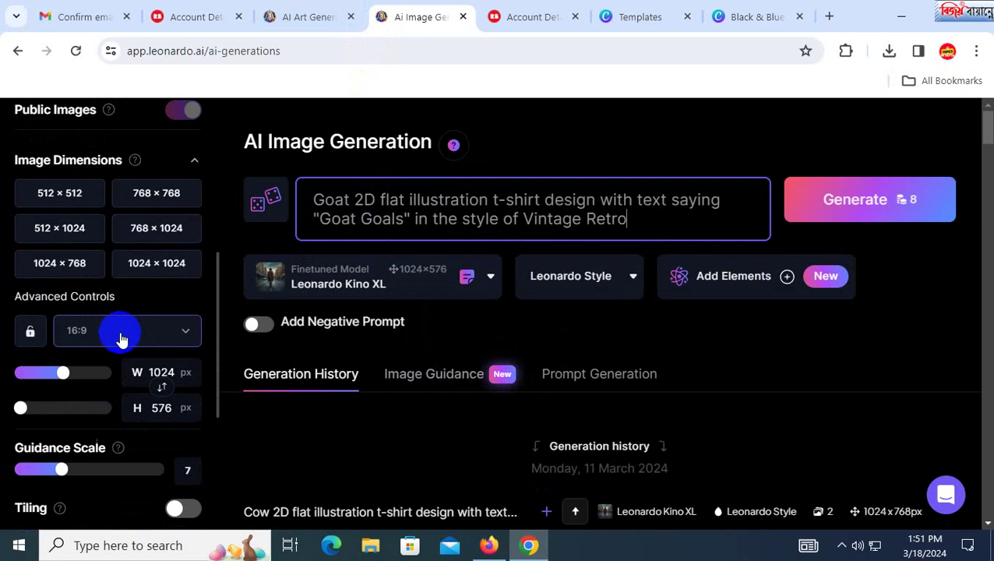
pyautogui.click(93, 345)
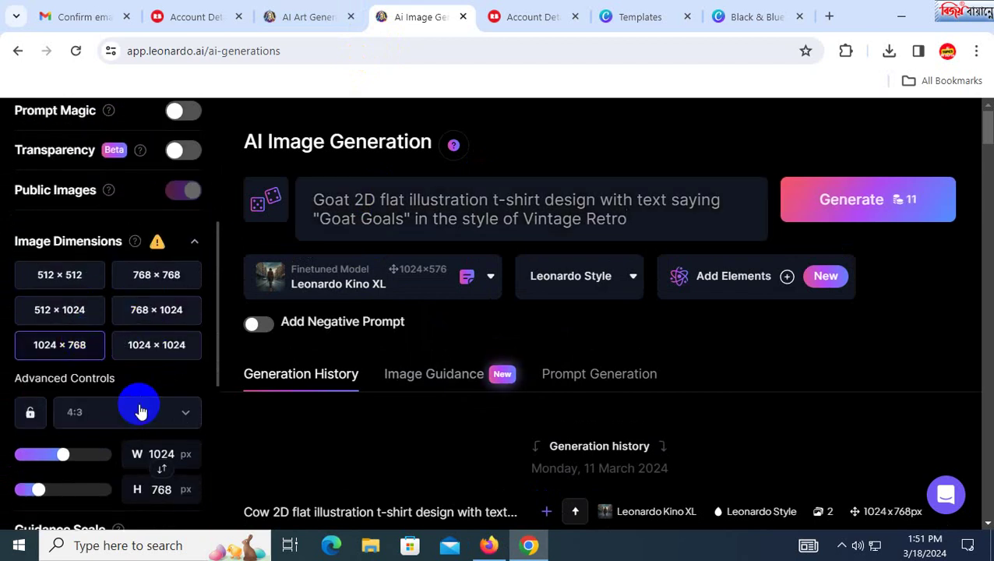
pyautogui.scroll(2, 133, 333)
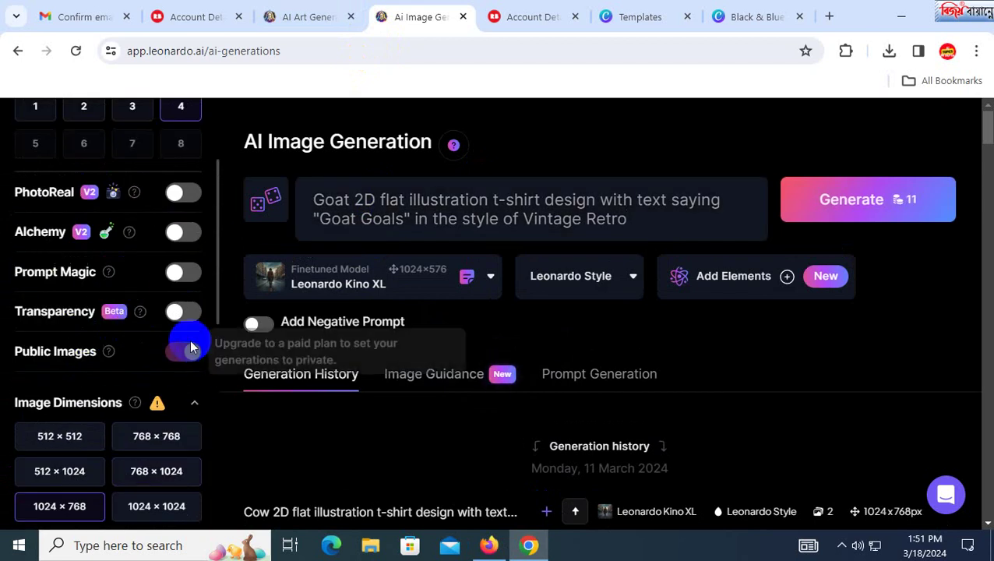
pyautogui.scroll(2, 117, 203)
pyautogui.click(84, 267)
pyautogui.click(882, 214)
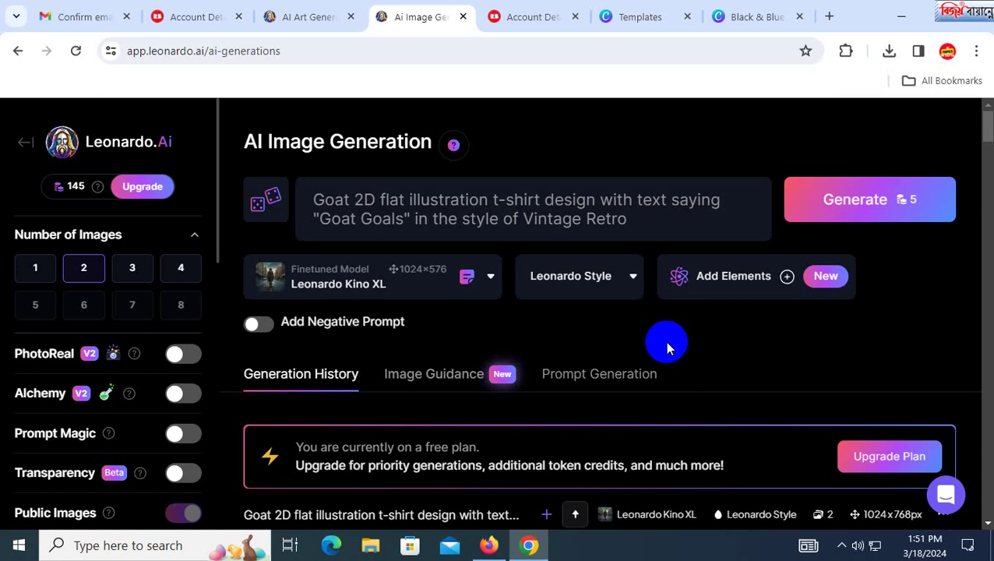
pyautogui.scroll(-4, 639, 335)
pyautogui.scroll(-1, 825, 328)
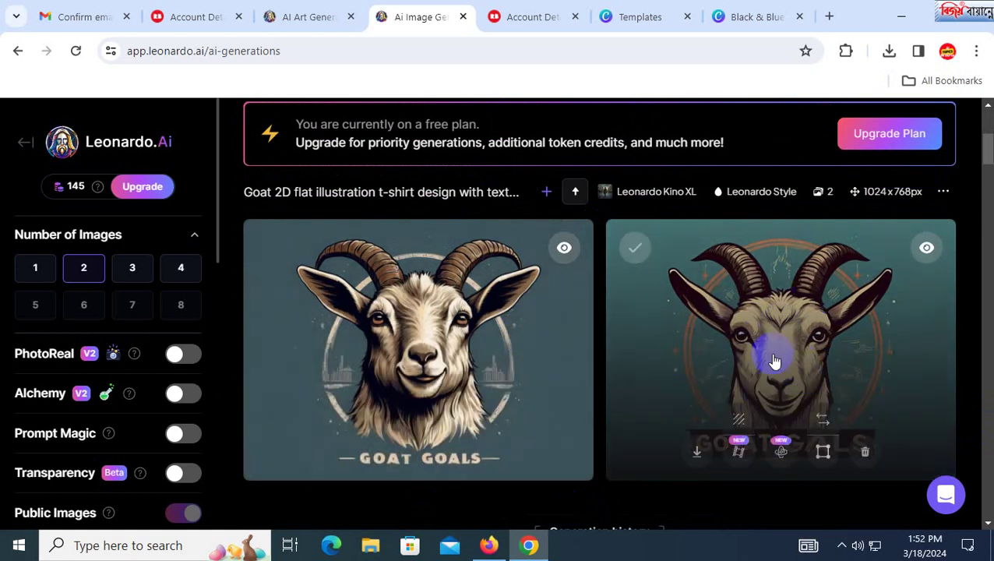
# Download the right-hand goat design as a JPG into Downloads
pyautogui.click(697, 458)
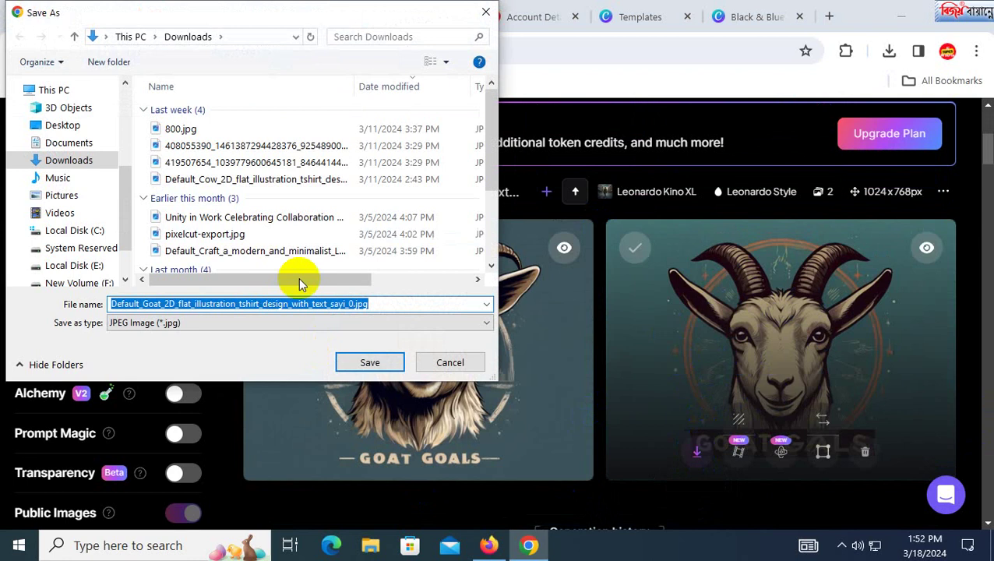
pyautogui.click(362, 363)
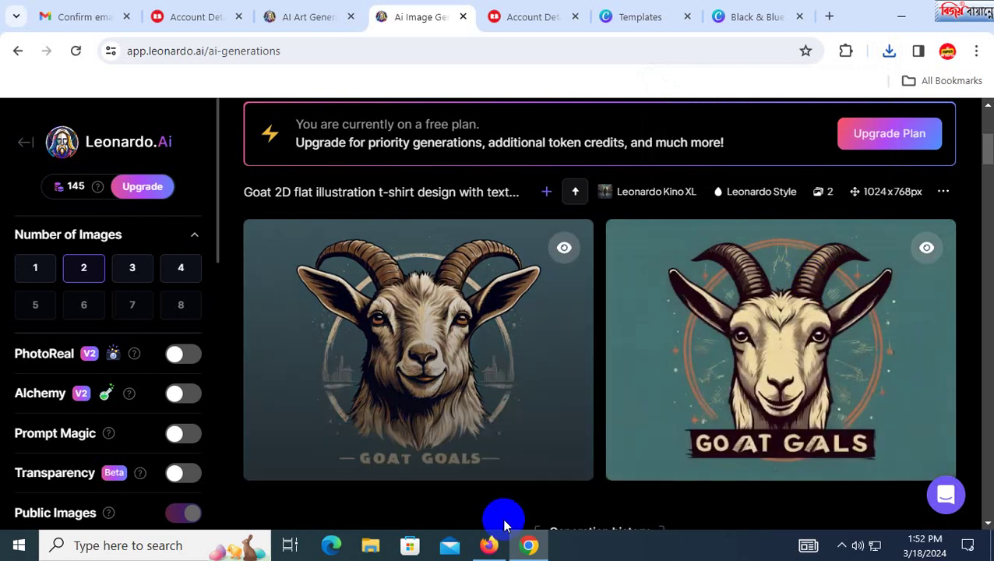
# Glance at Name Of Style and T Shirt Design, then scroll AI All Resources to the Image to Prompt links
pyautogui.click(489, 545)
pyautogui.click(483, 14)
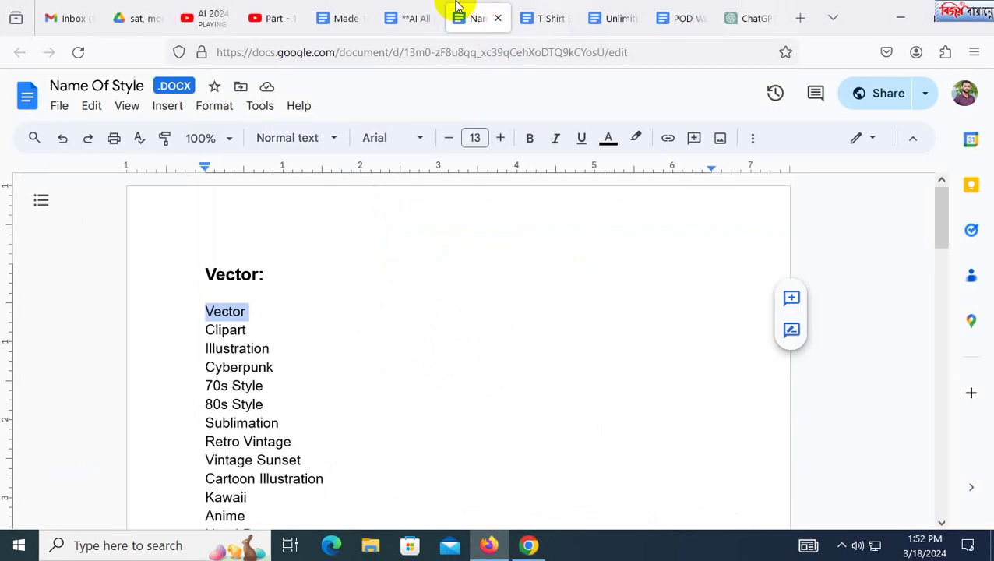
pyautogui.click(411, 14)
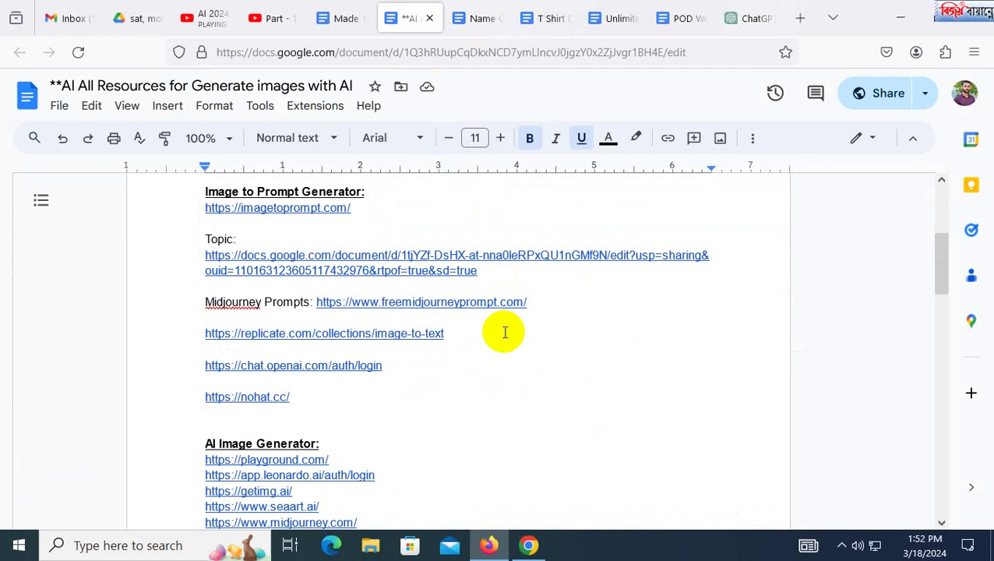
pyautogui.click(476, 15)
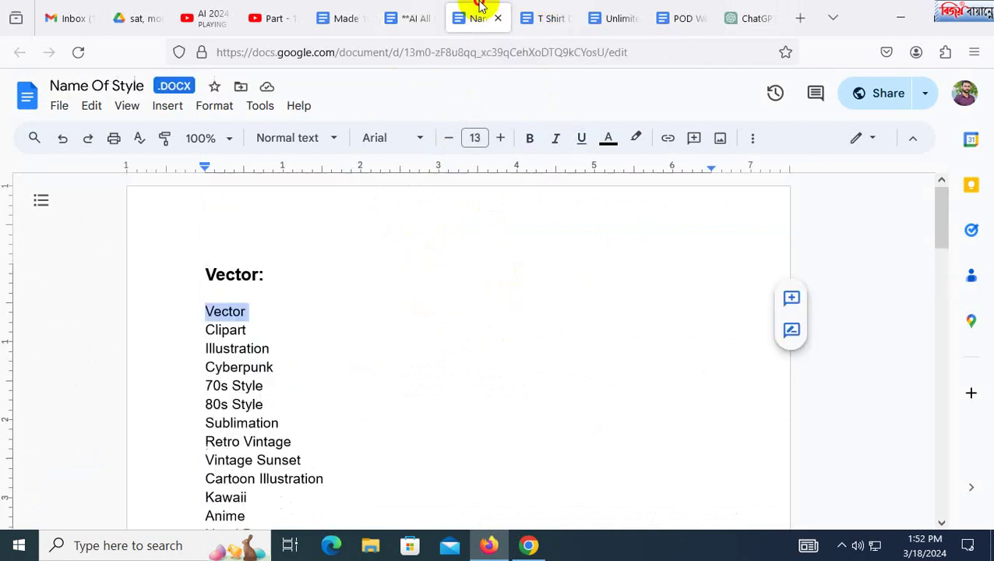
pyautogui.click(549, 9)
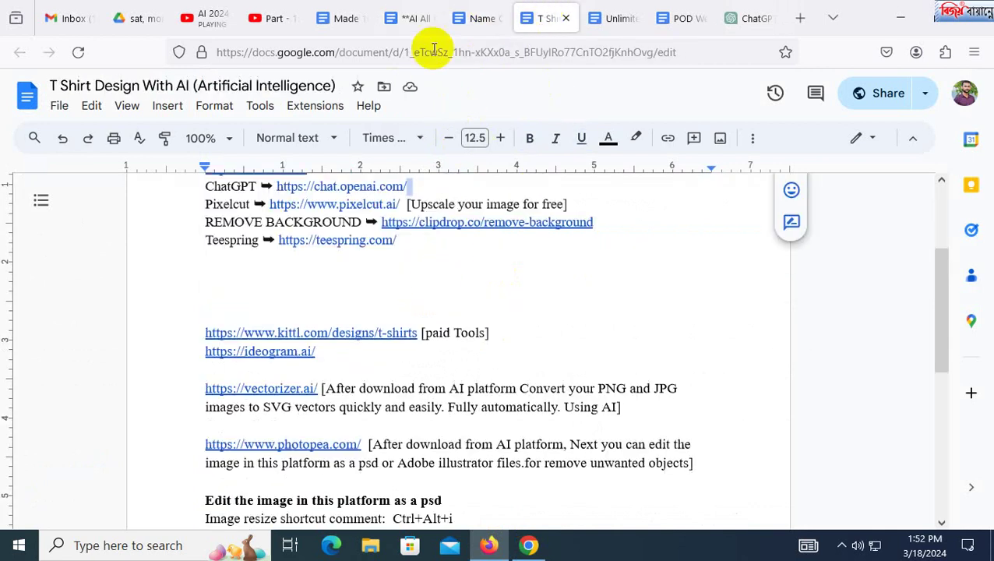
pyautogui.click(413, 21)
pyautogui.scroll(3, 377, 299)
pyautogui.scroll(-3, 377, 299)
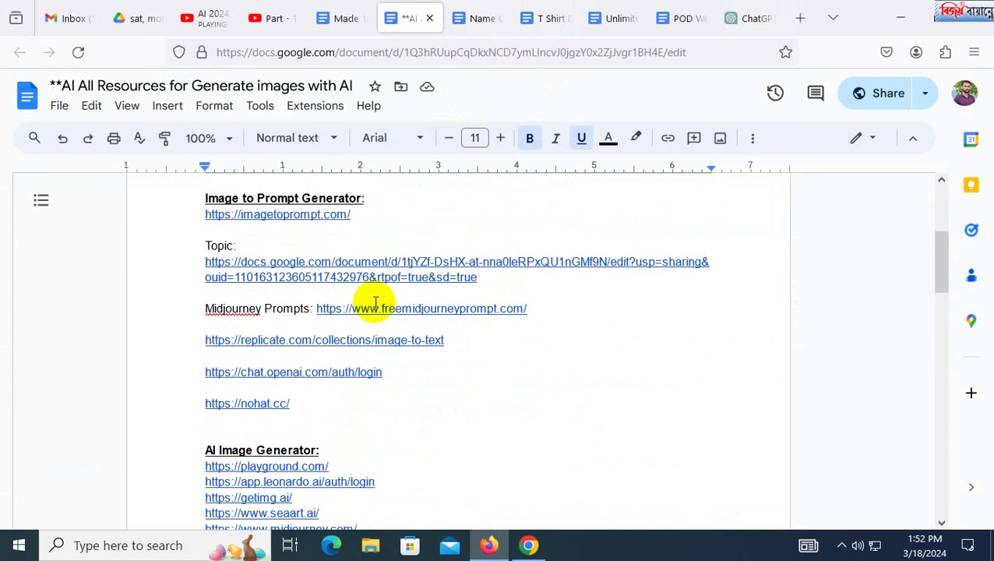
pyautogui.scroll(2, 468, 277)
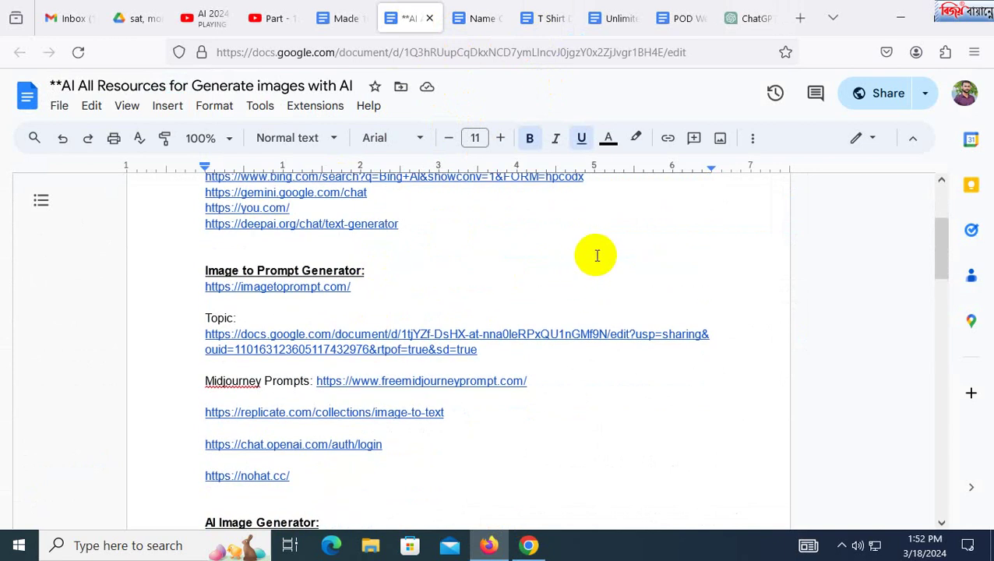
pyautogui.moveTo(791, 310)
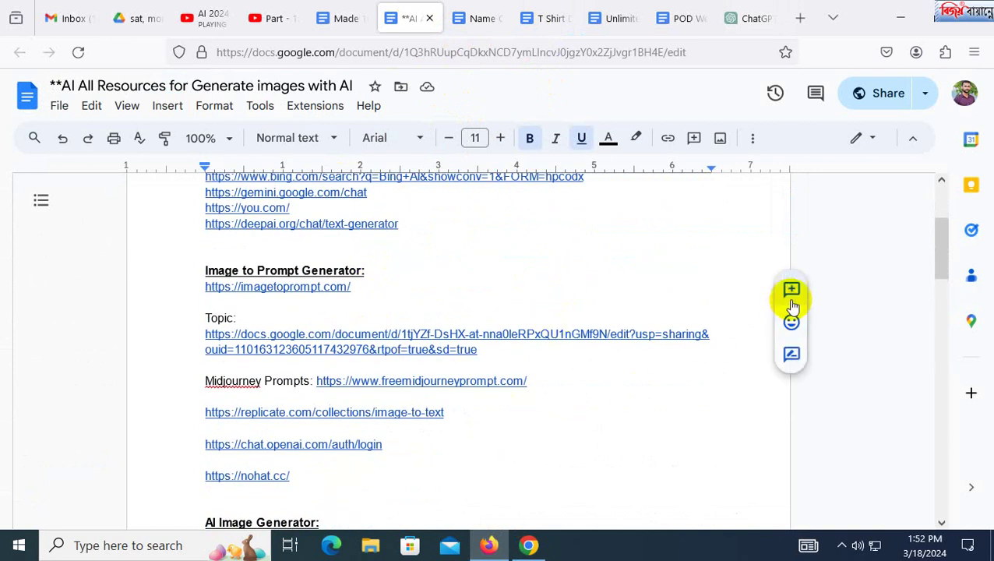